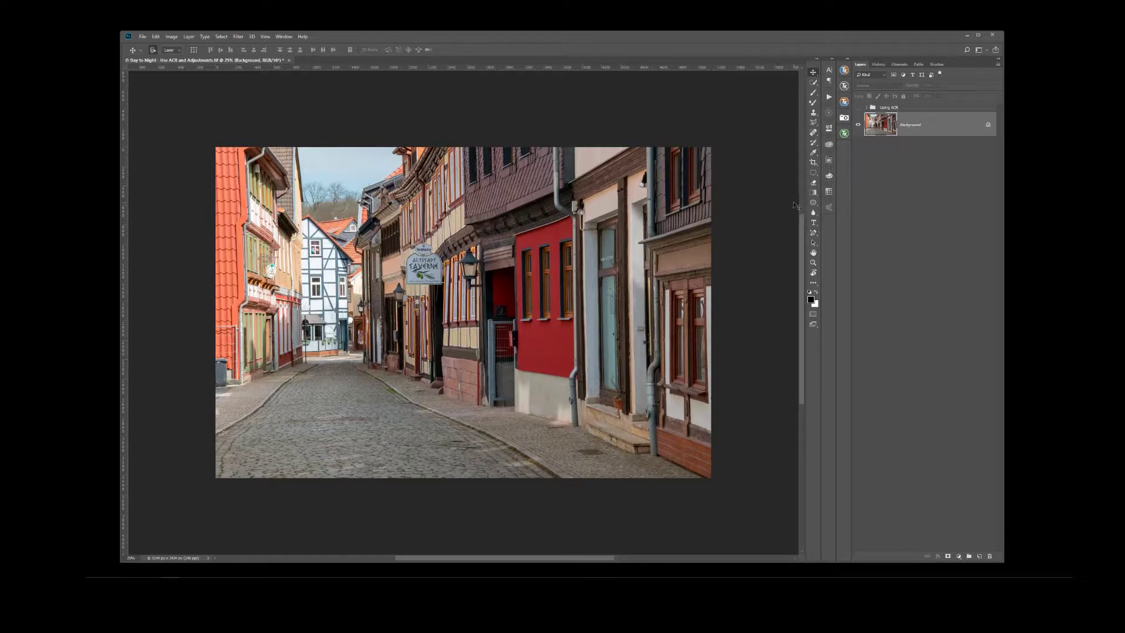
Duplicate the Background layer and load the composite RGB channel's luminosity as a selection
key("ctrl+j")
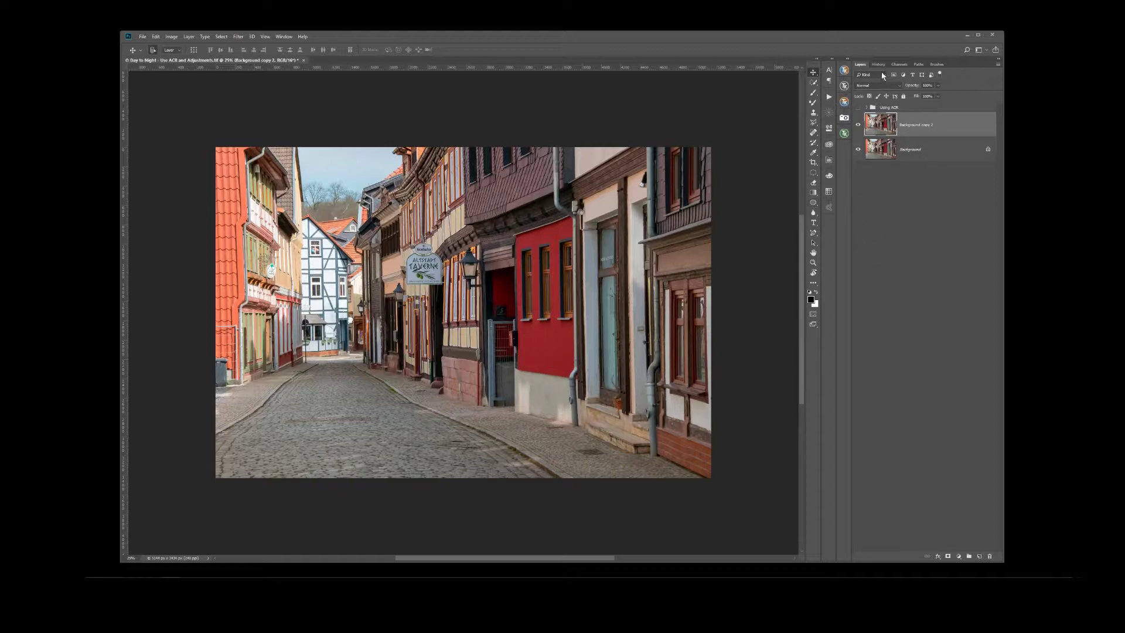
left_click(900, 64)
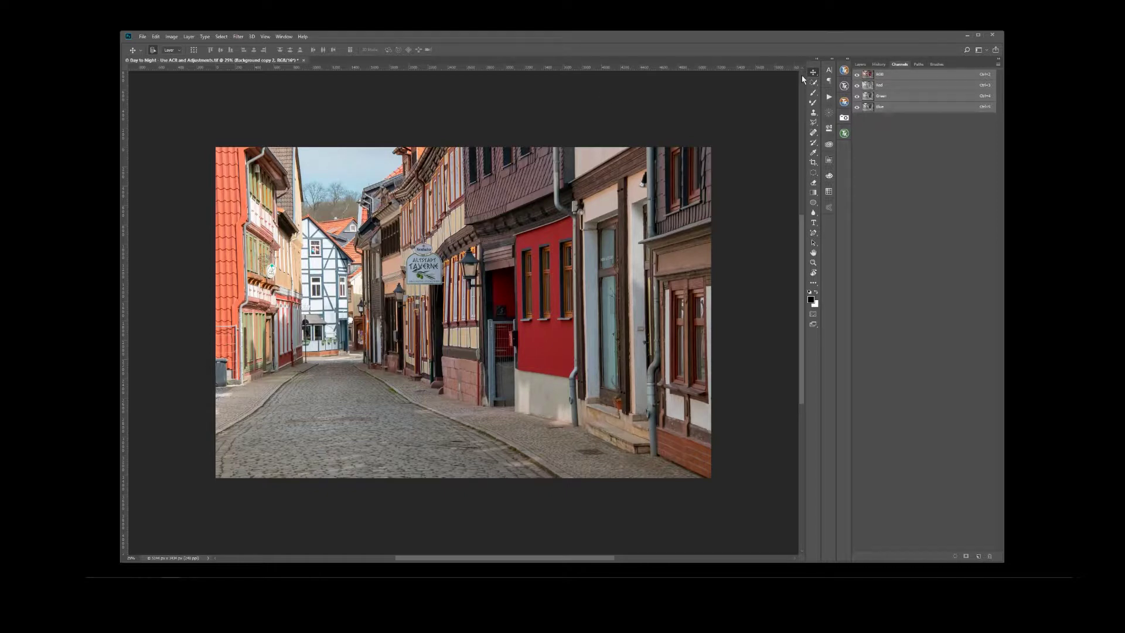
left_click(282, 37)
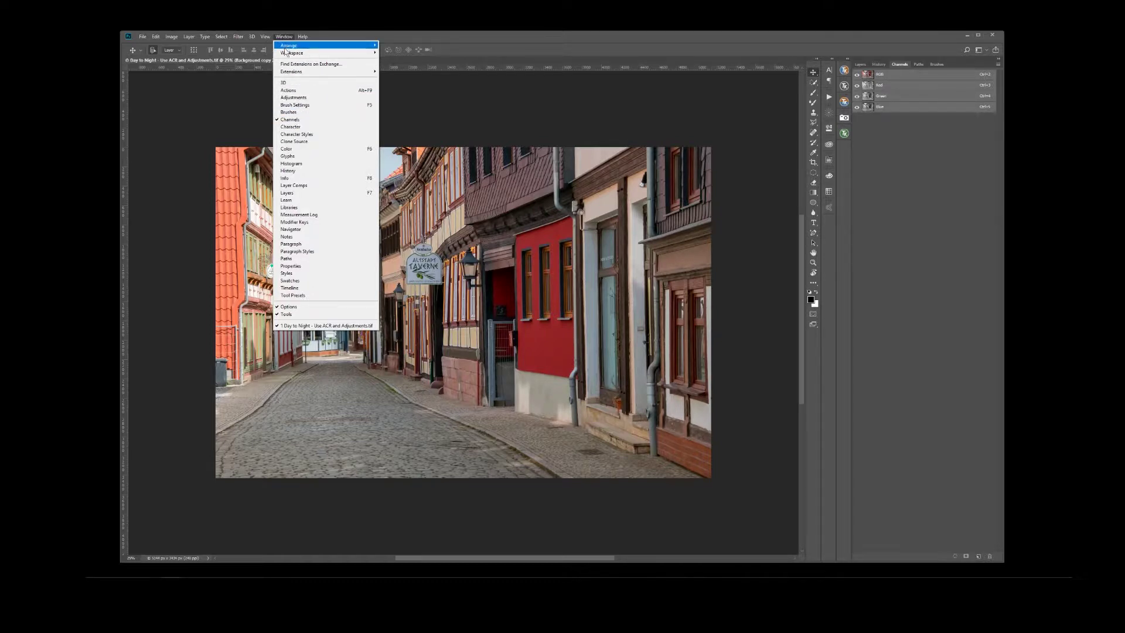
left_click_drag(388, 36, 388, 37)
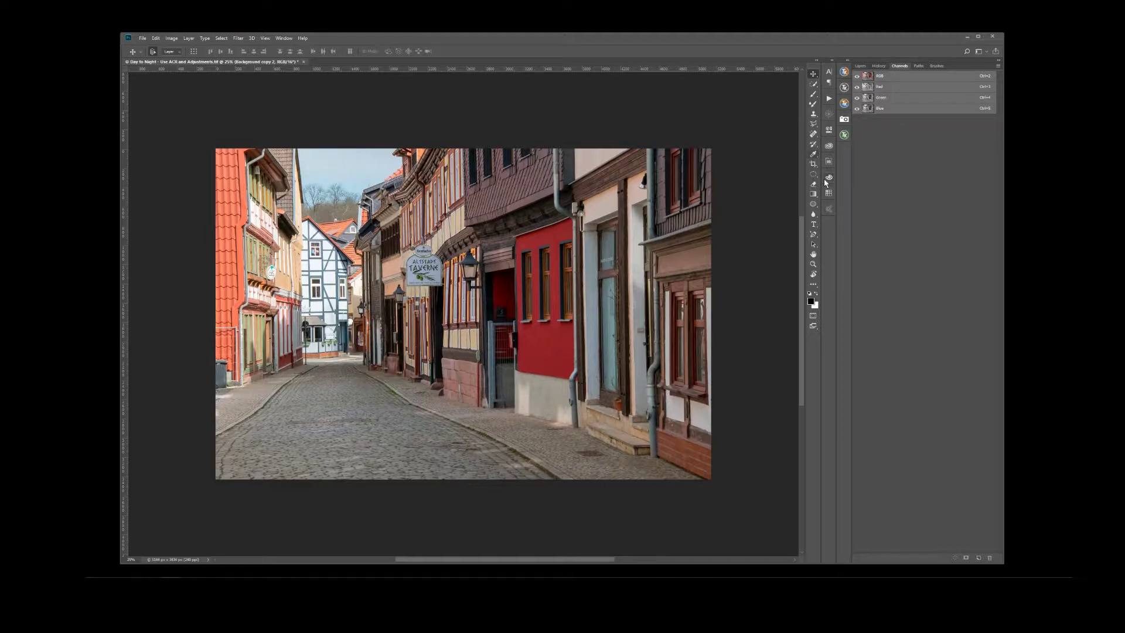
left_click(870, 76, "ctrl")
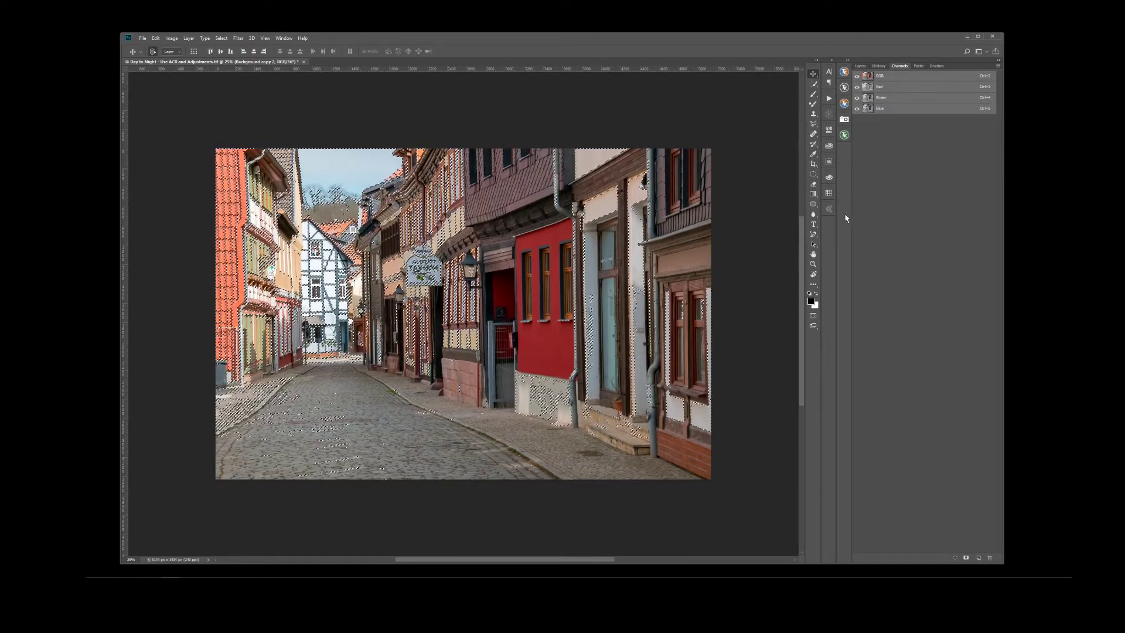
key("ctrl+d")
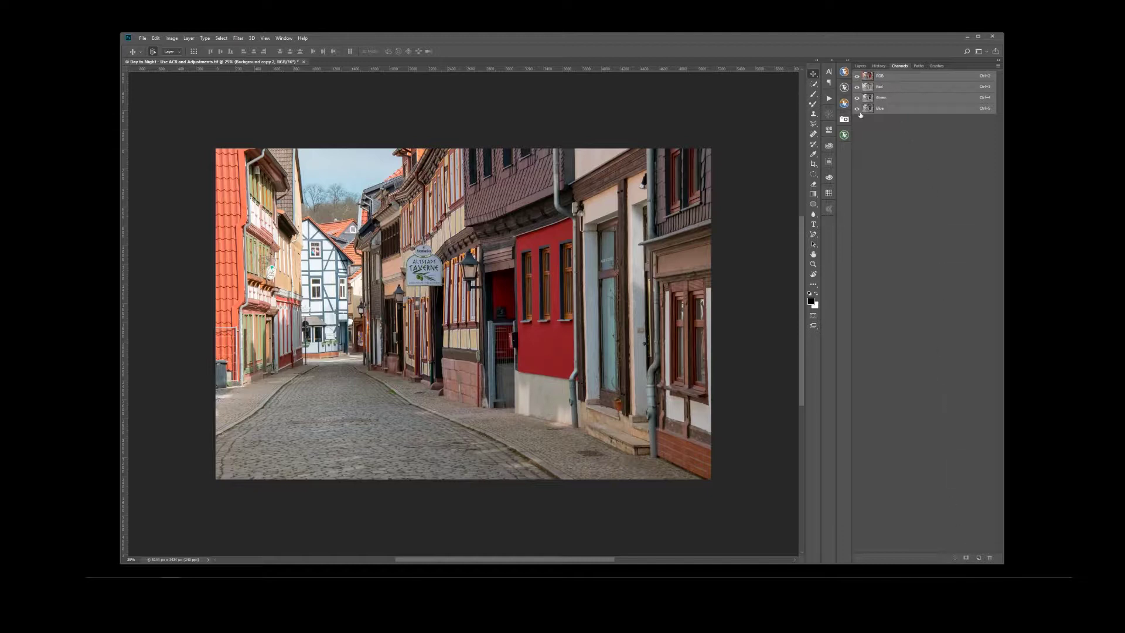
left_click(956, 560)
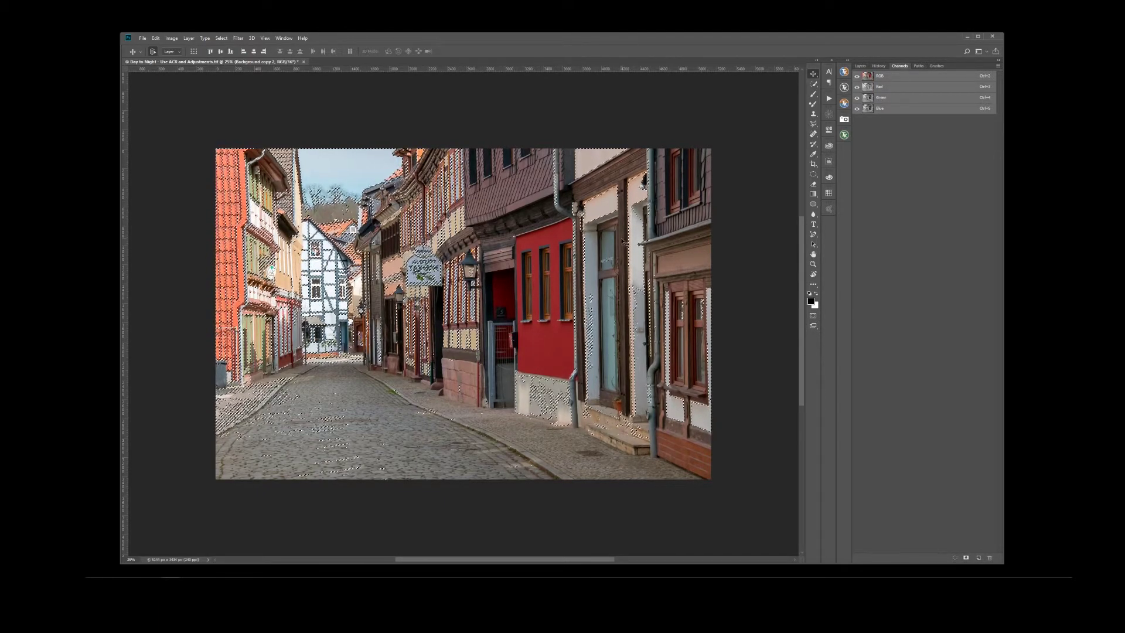
Add a Curves adjustment layer masked by the luminosity selection, and duplicate that masked layer
left_click(859, 66)
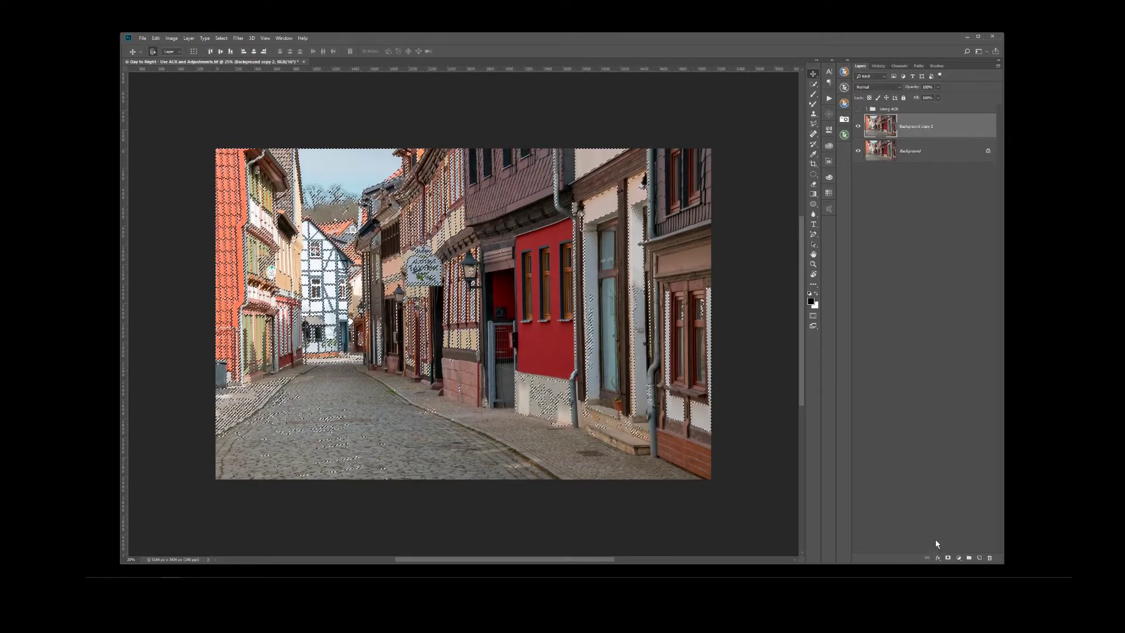
left_click(959, 559)
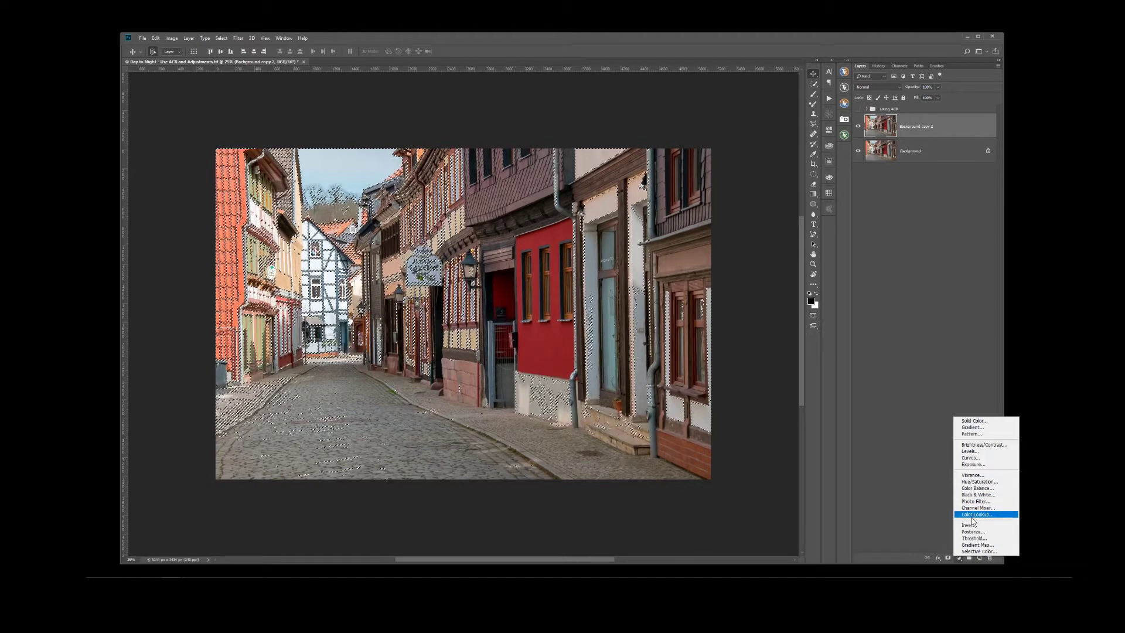
left_click(971, 458)
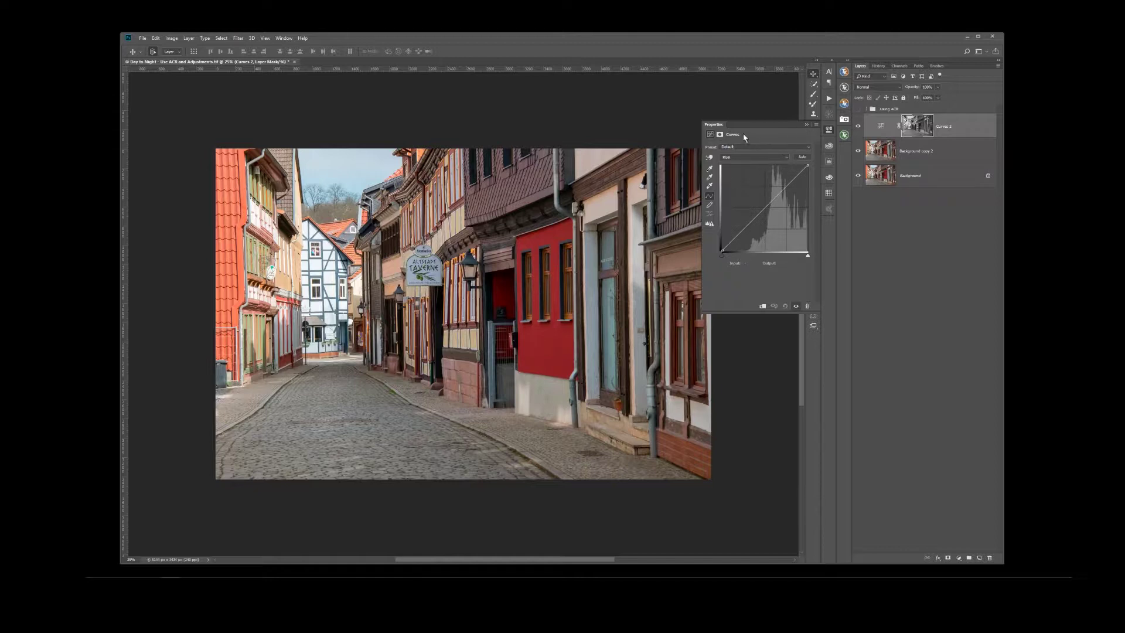
left_click(808, 125)
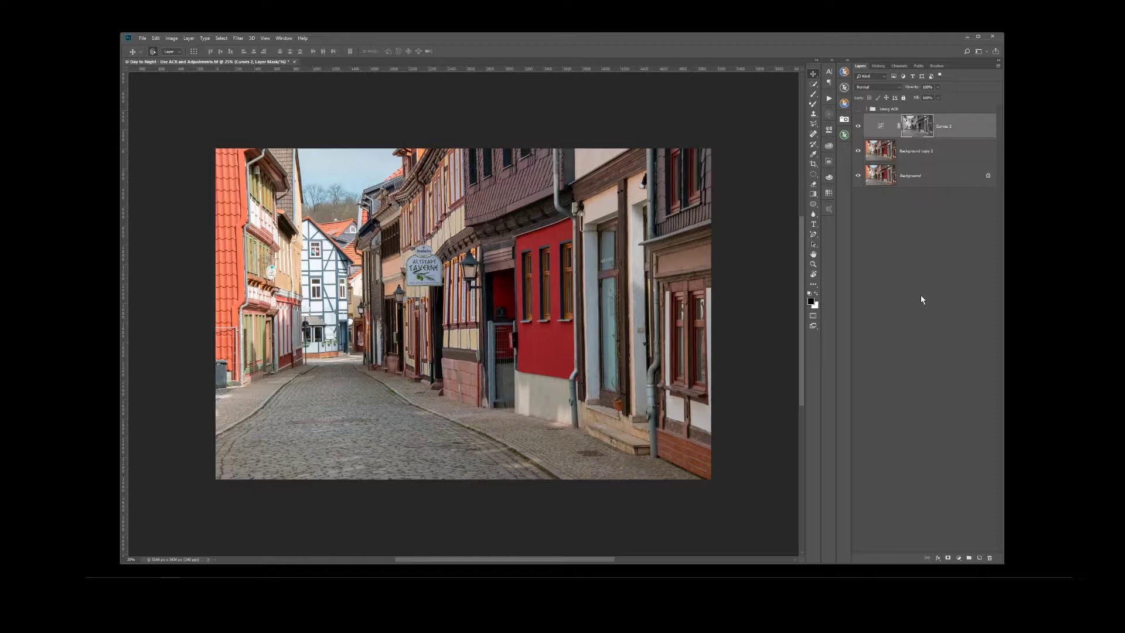
key("ctrl+j")
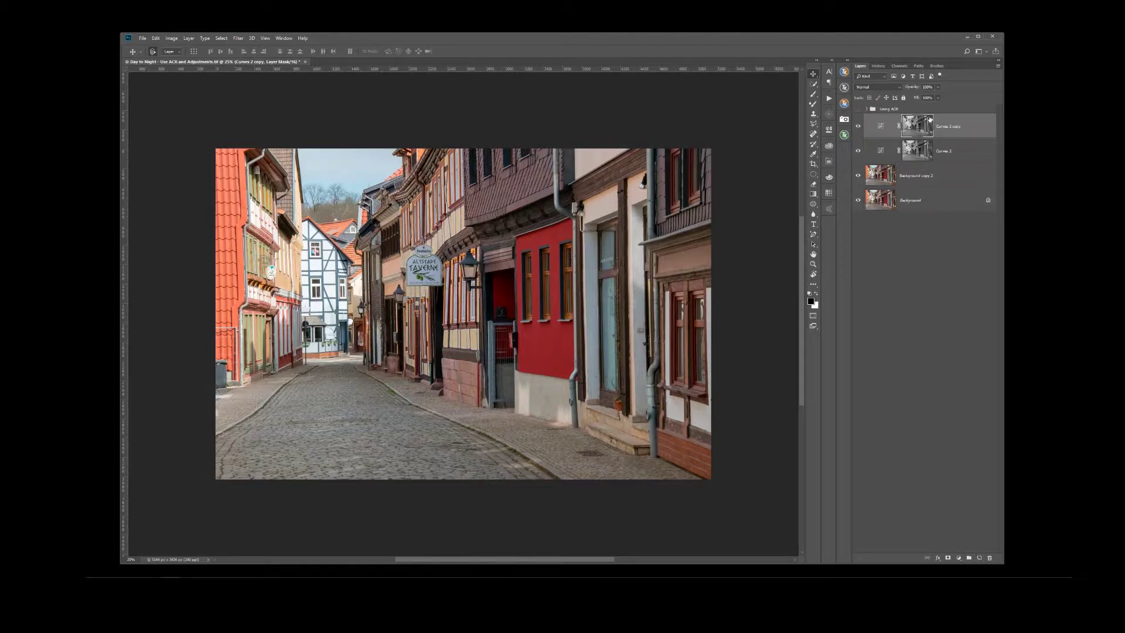
key("i")
key("ctrl+m")
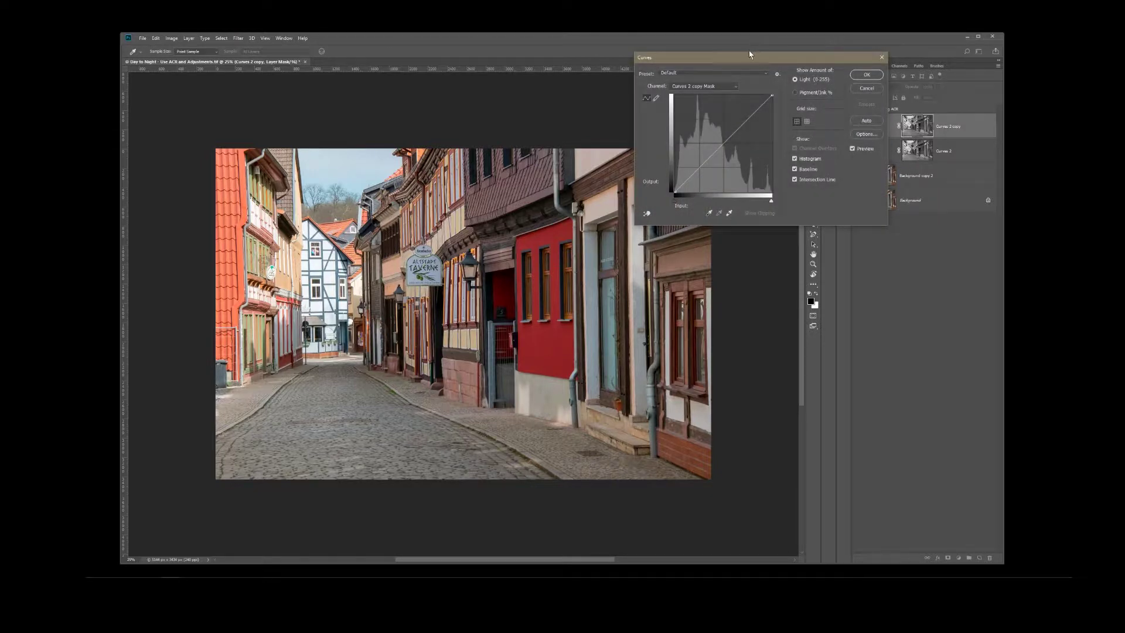
left_click_drag(752, 54, 844, 272)
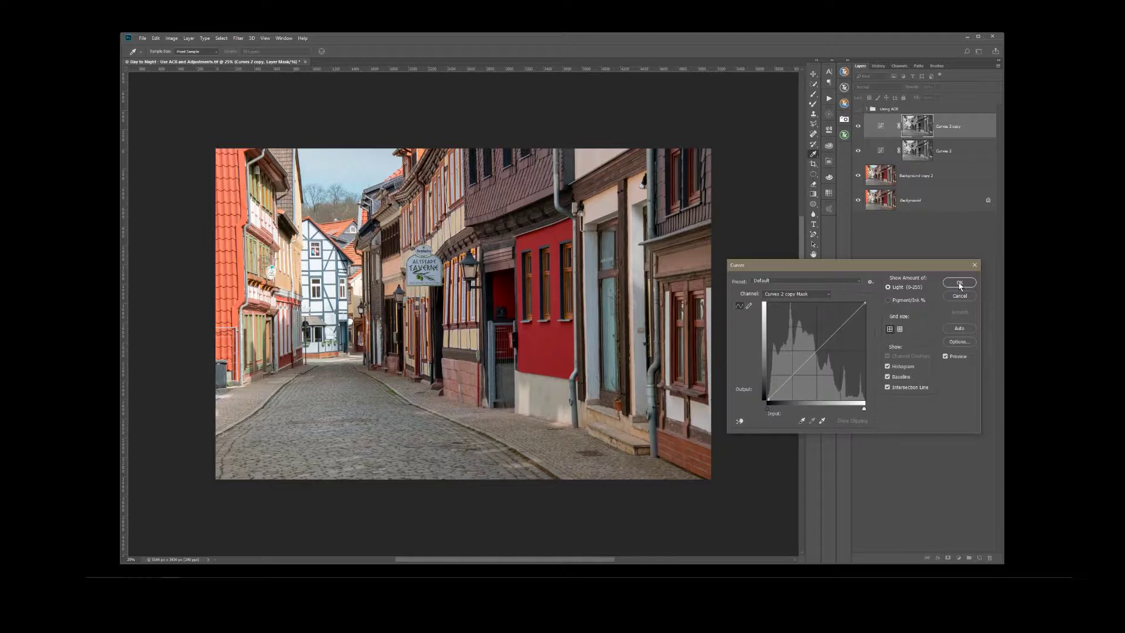
left_click(975, 267)
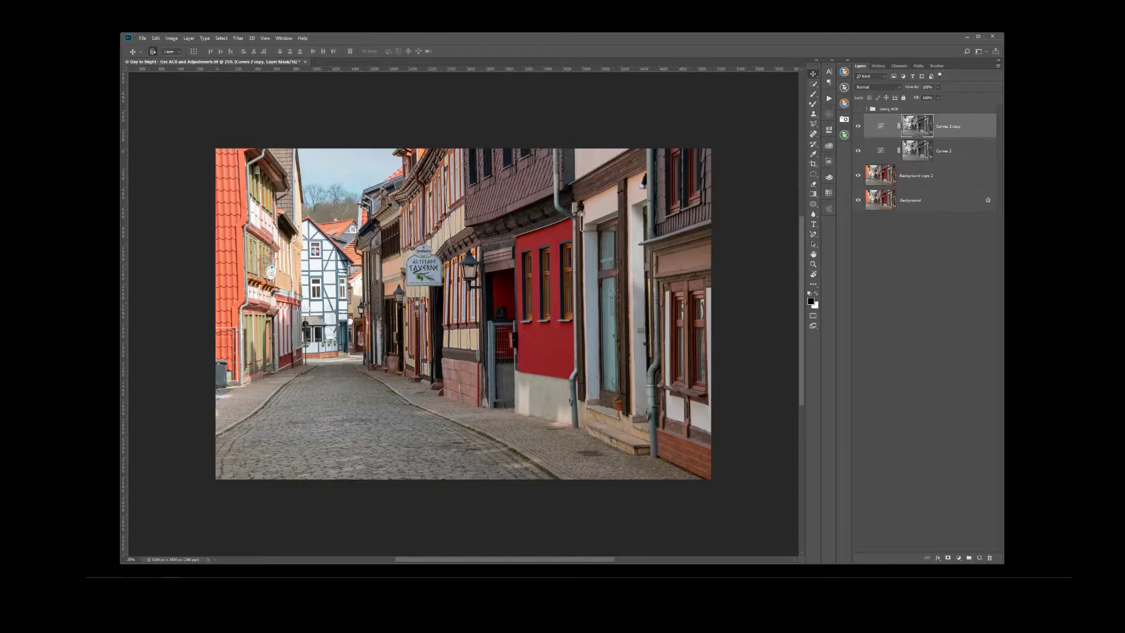
left_click(171, 37)
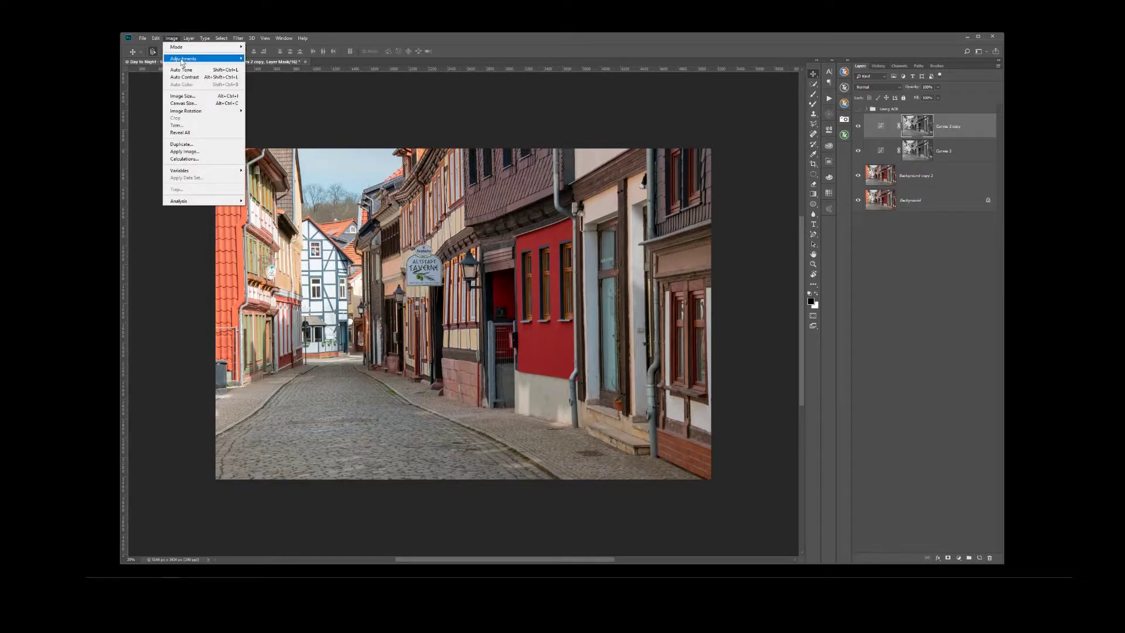
mouse_move(184, 61)
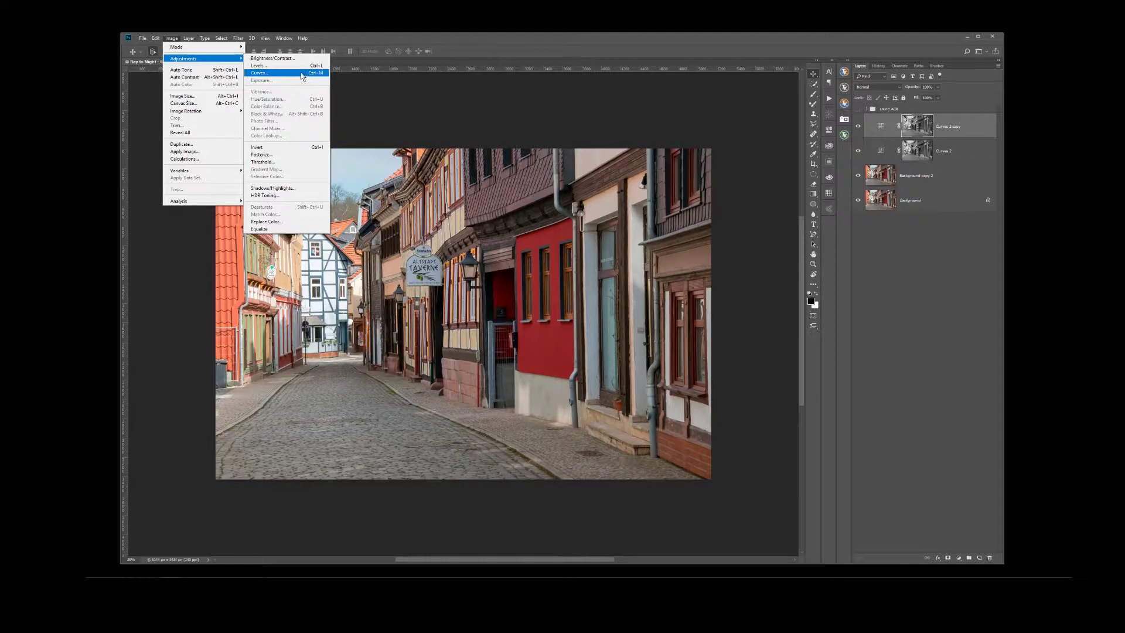
left_click(331, 45)
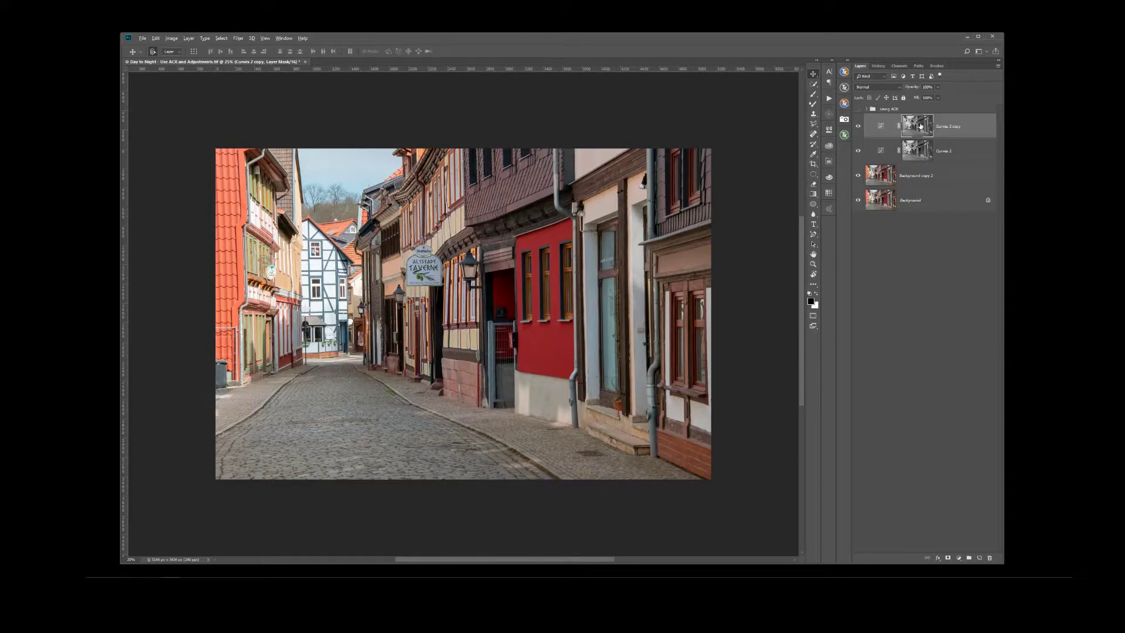
Display the duplicated Curves layer's mask and darken it with Curves, moving the black point to an input of about 135
left_click(922, 128, "alt")
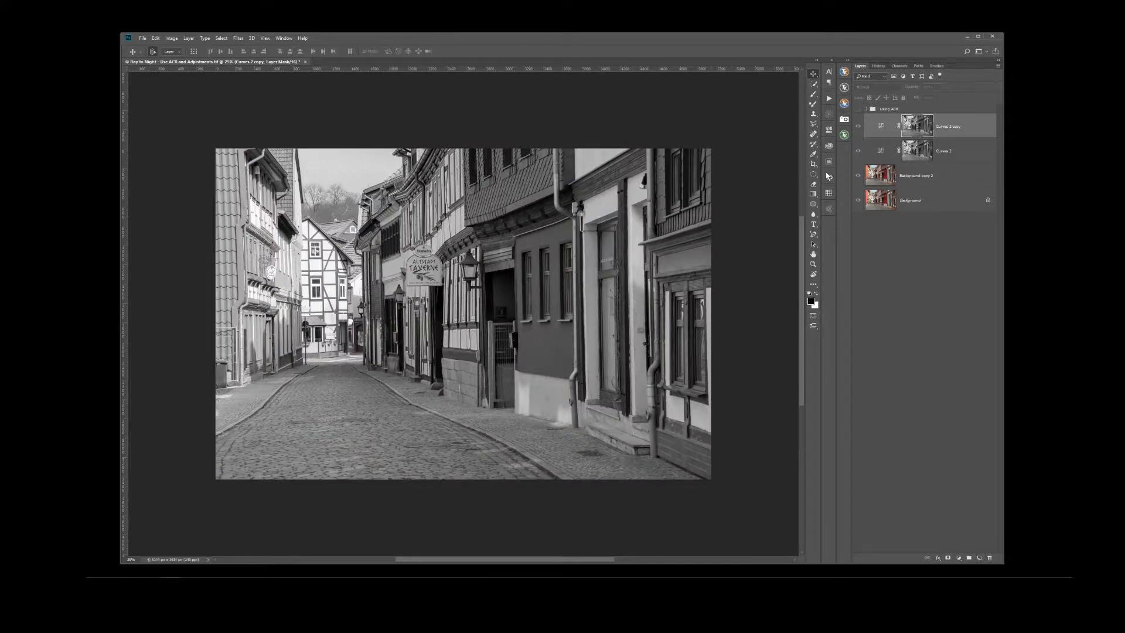
key("ctrl+m")
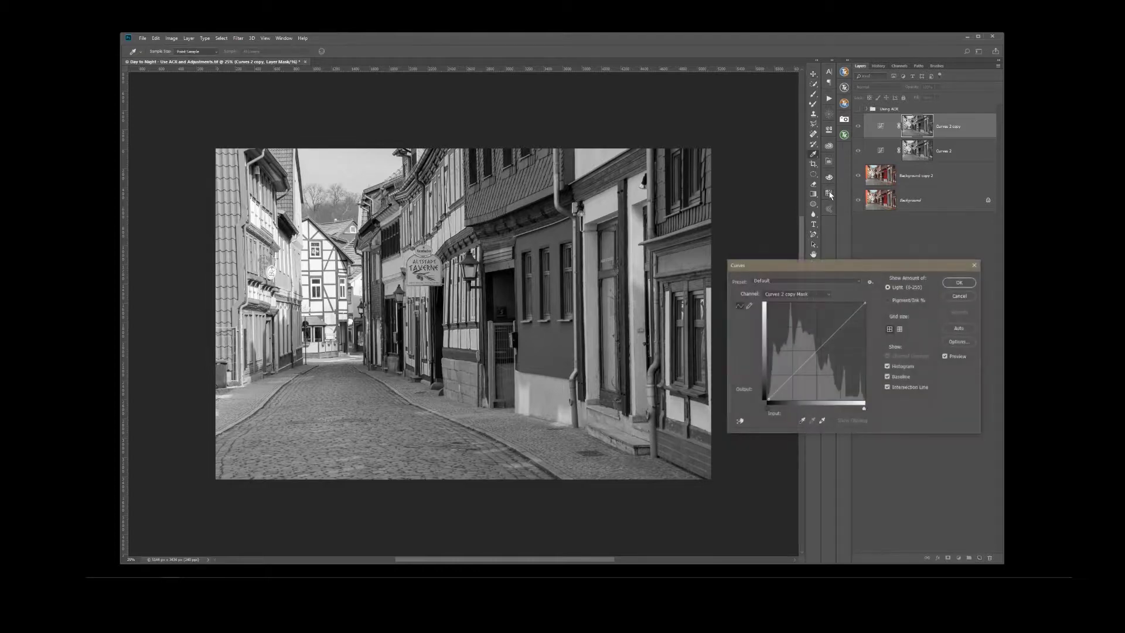
left_click_drag(848, 268, 835, 231)
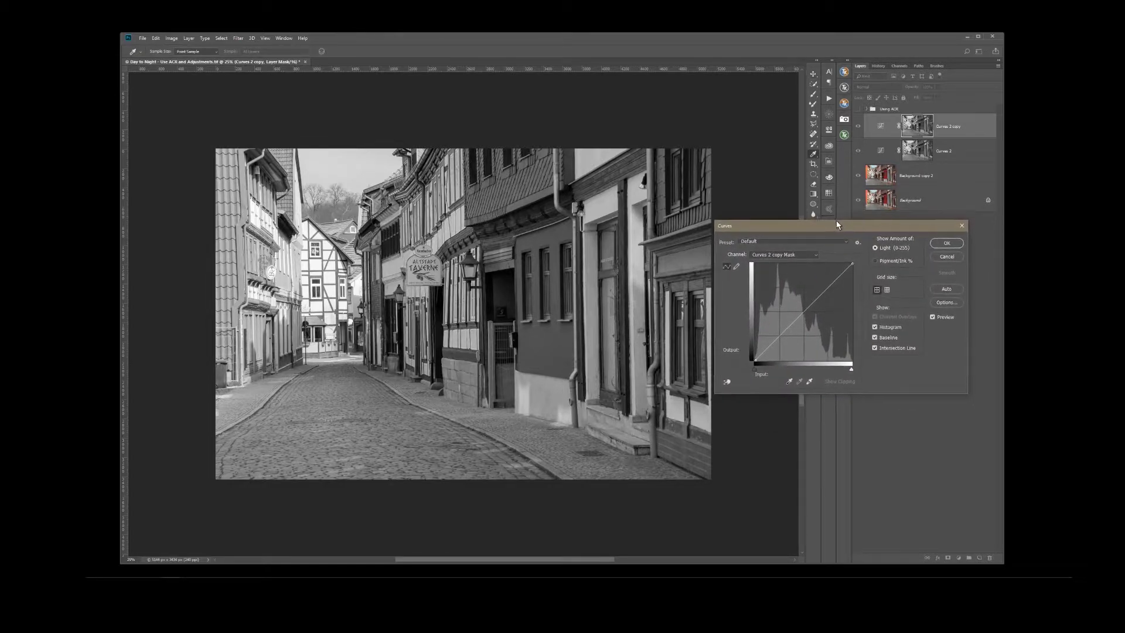
left_click(756, 372)
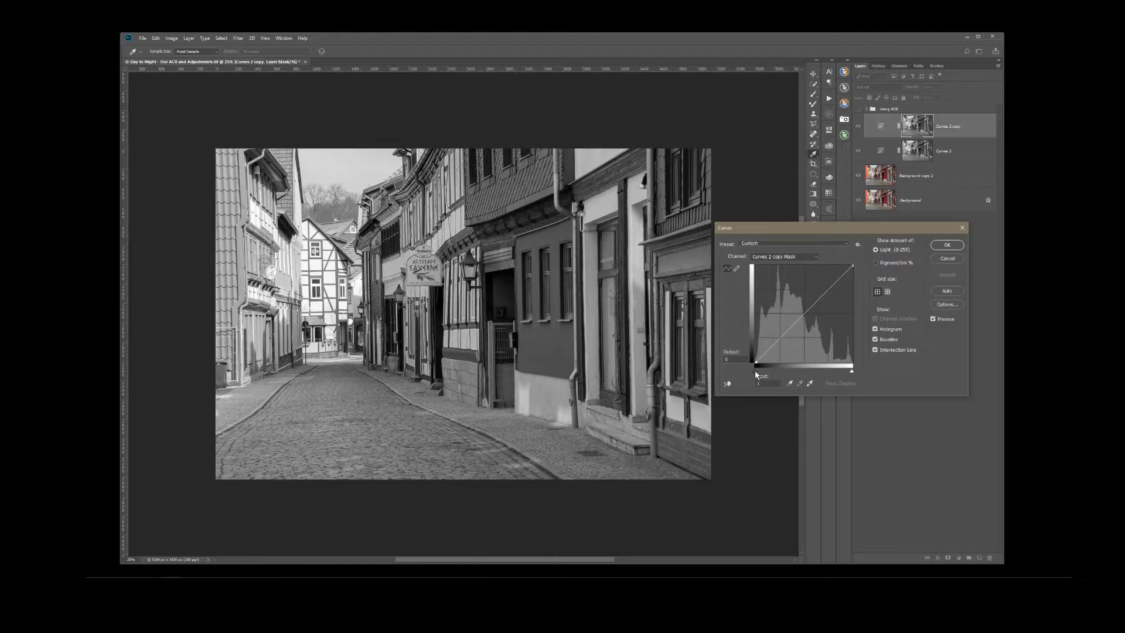
left_click_drag(755, 370, 809, 406)
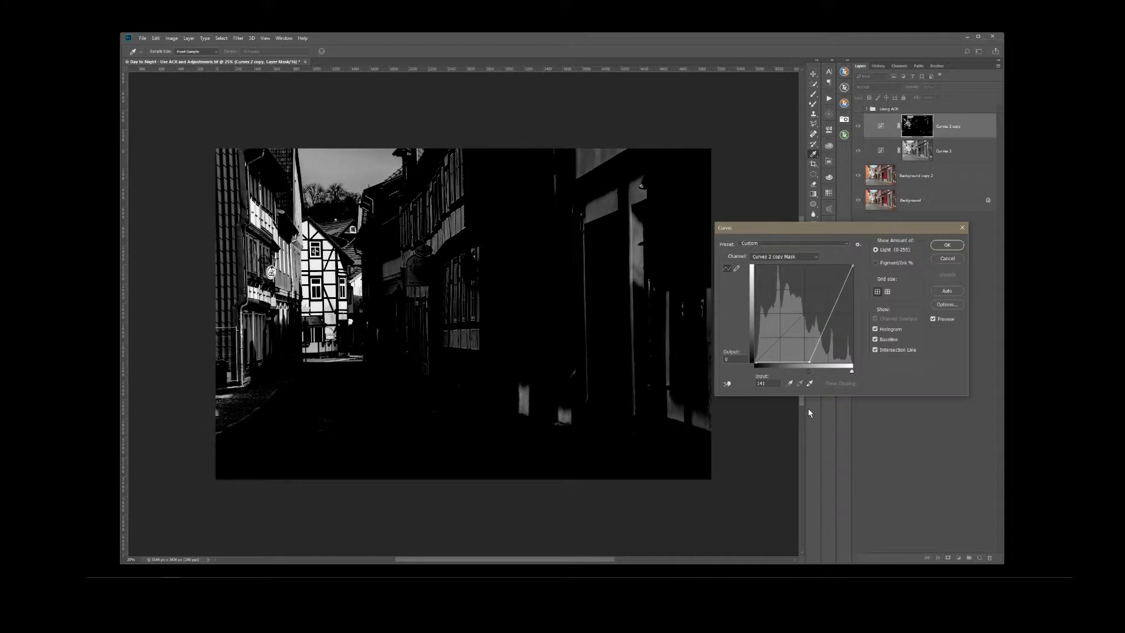
left_click_drag(808, 410, 808, 423)
left_click_drag(810, 426, 806, 428)
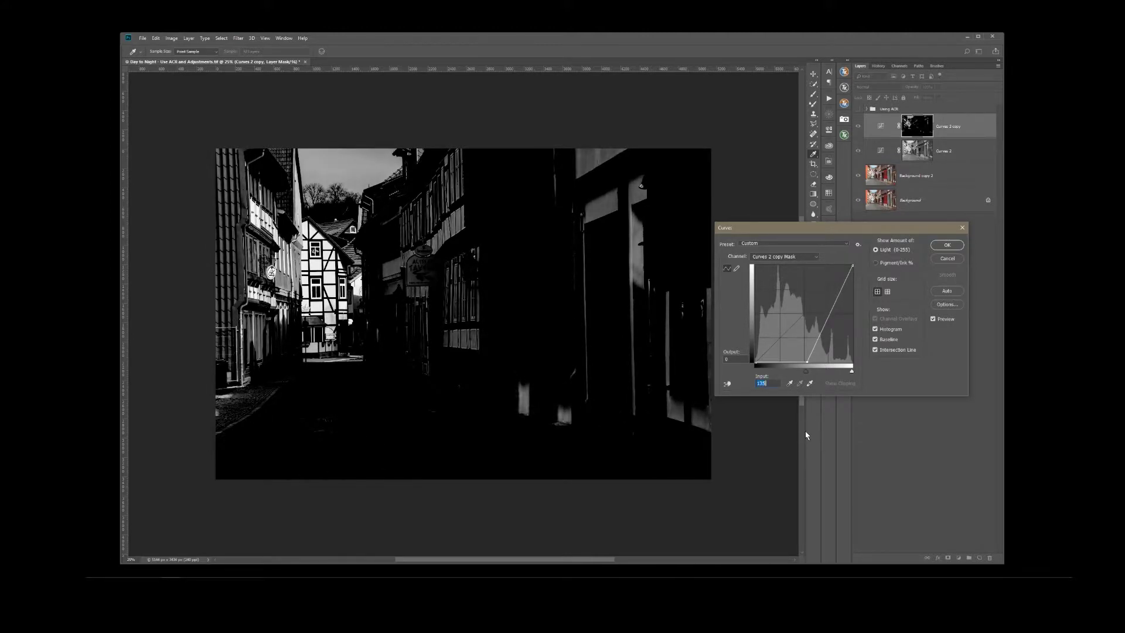
left_click(948, 246)
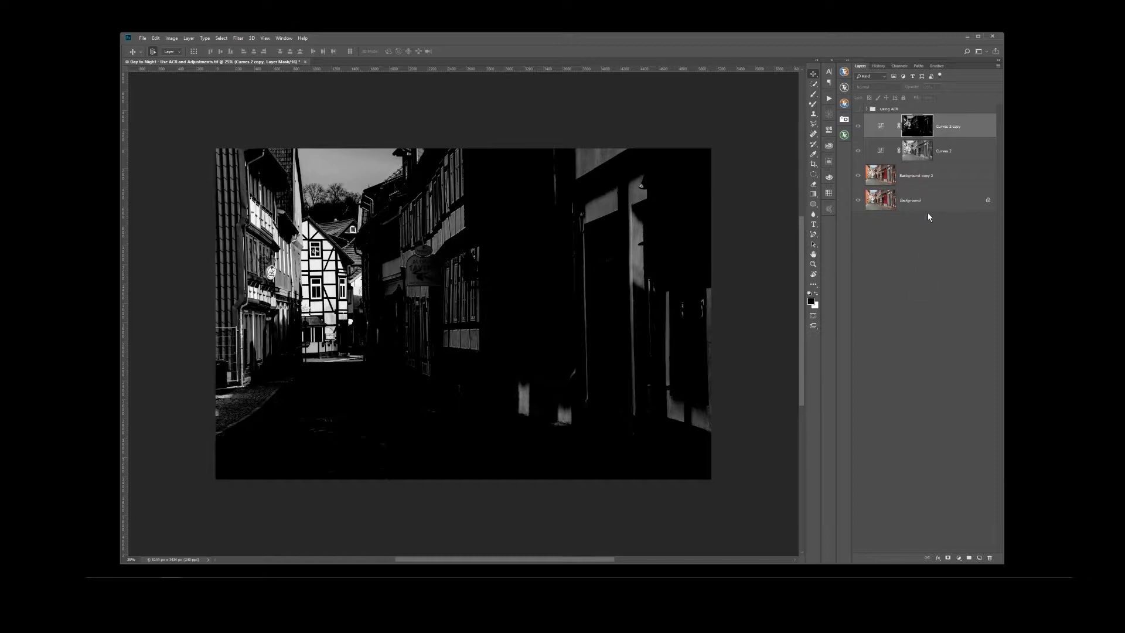
Move the Background copy 2 layer above both Curves layers and convert it to a smart object
left_click(935, 175)
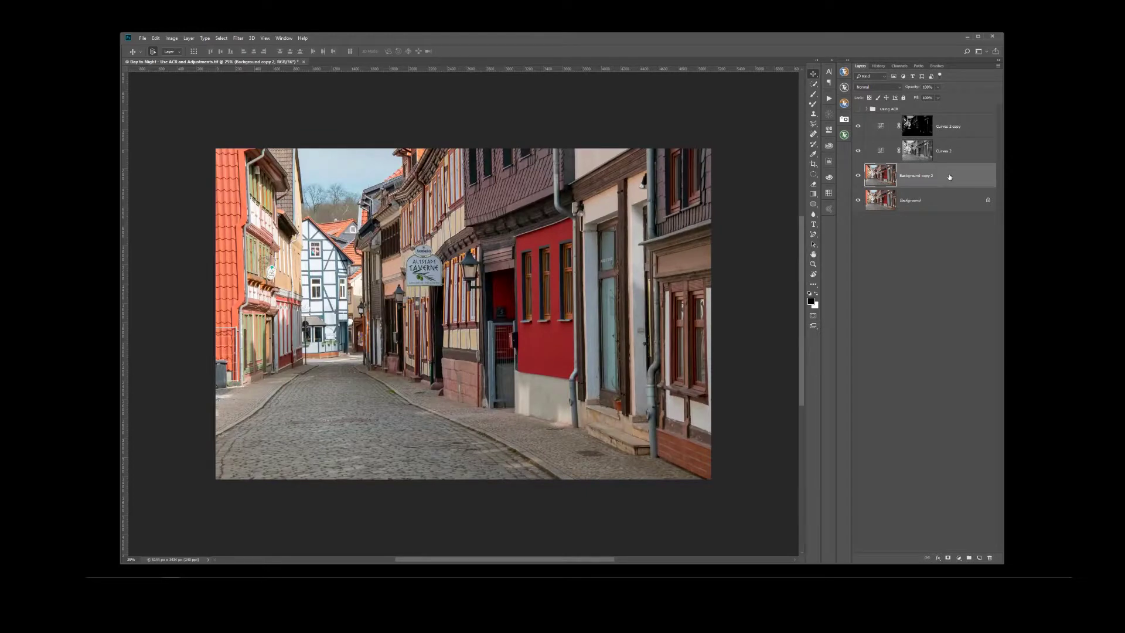
left_click_drag(951, 178, 951, 117)
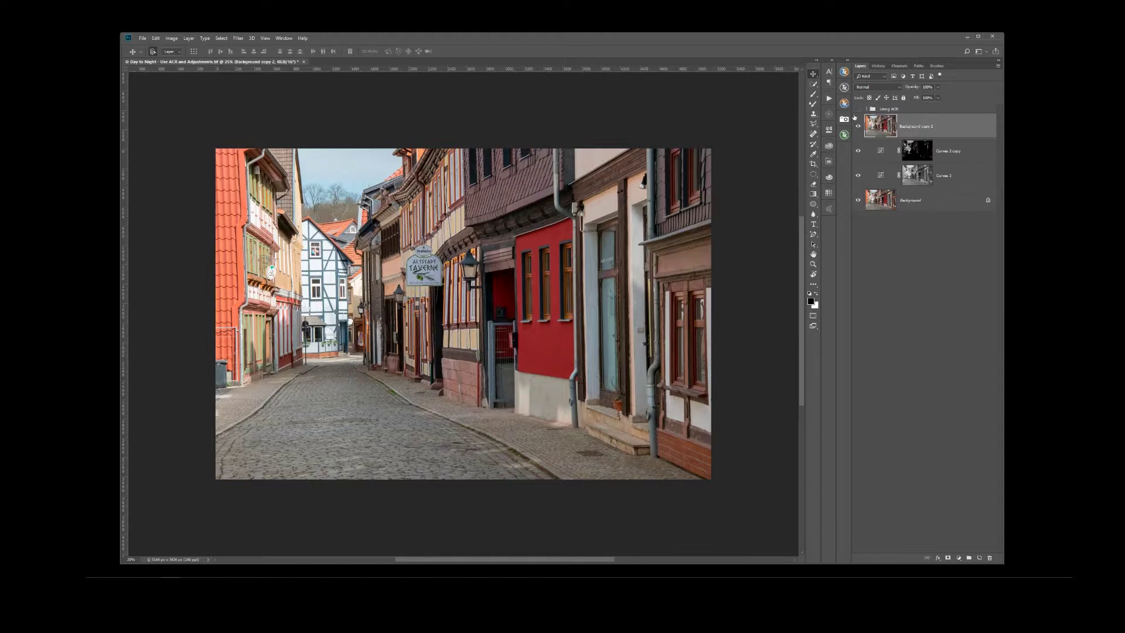
right_click(975, 126)
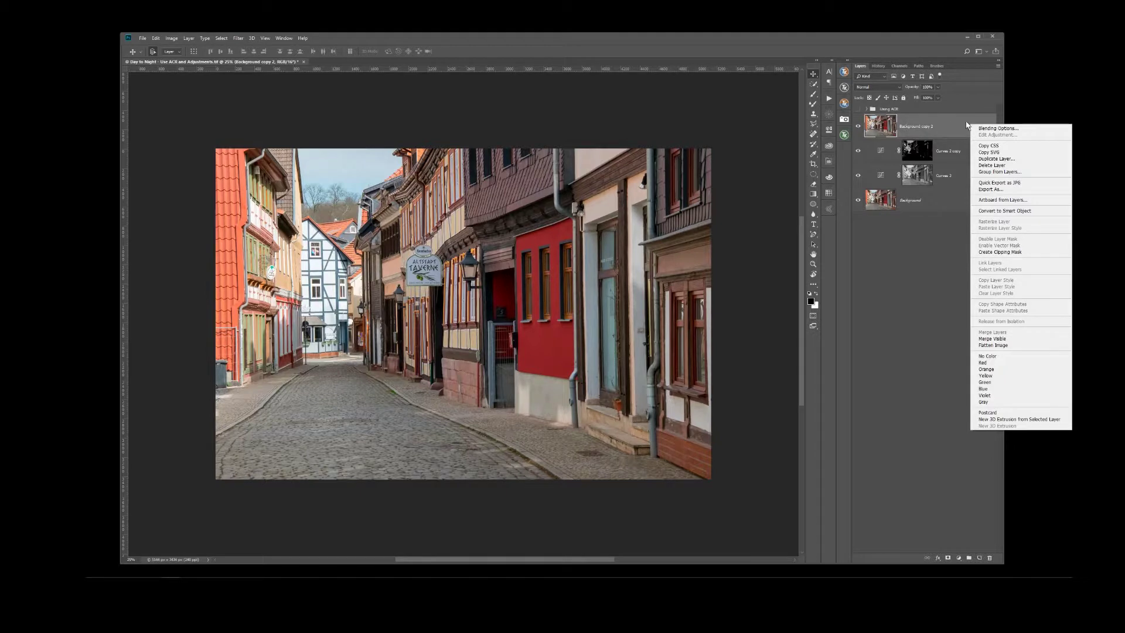
left_click(986, 215)
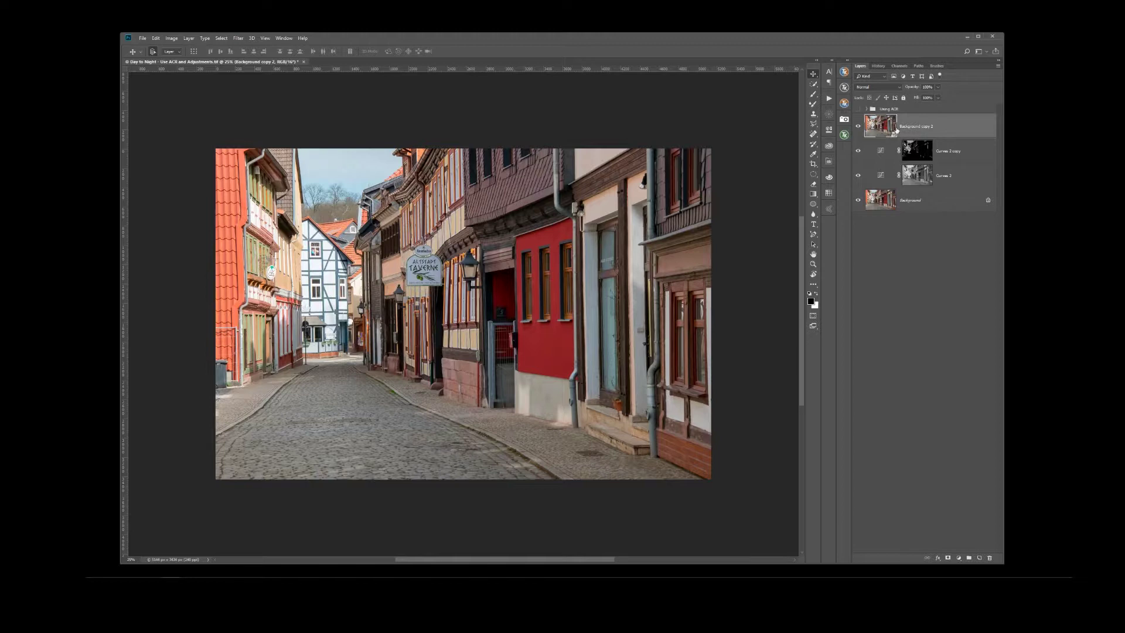
In Camera Raw, set Temperature to about -69, Exposure -2.9, Contrast +28, Highlights -59, Shadows +37, Whites -27, Blacks -15 and Saturation -82 on Background copy 2
left_click(237, 39)
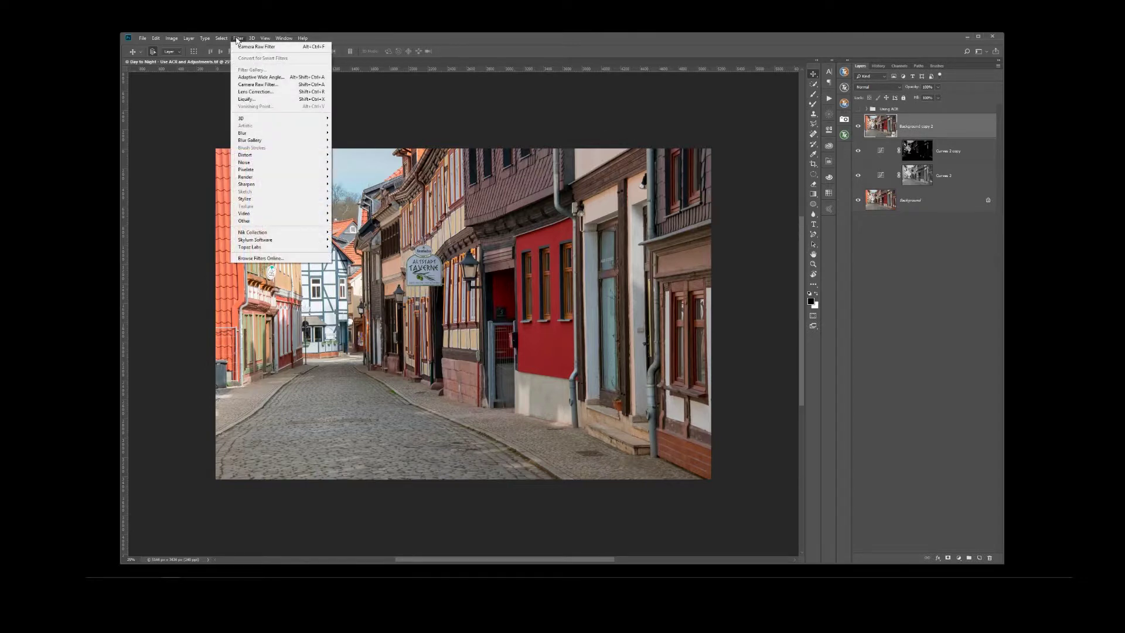
left_click(266, 86)
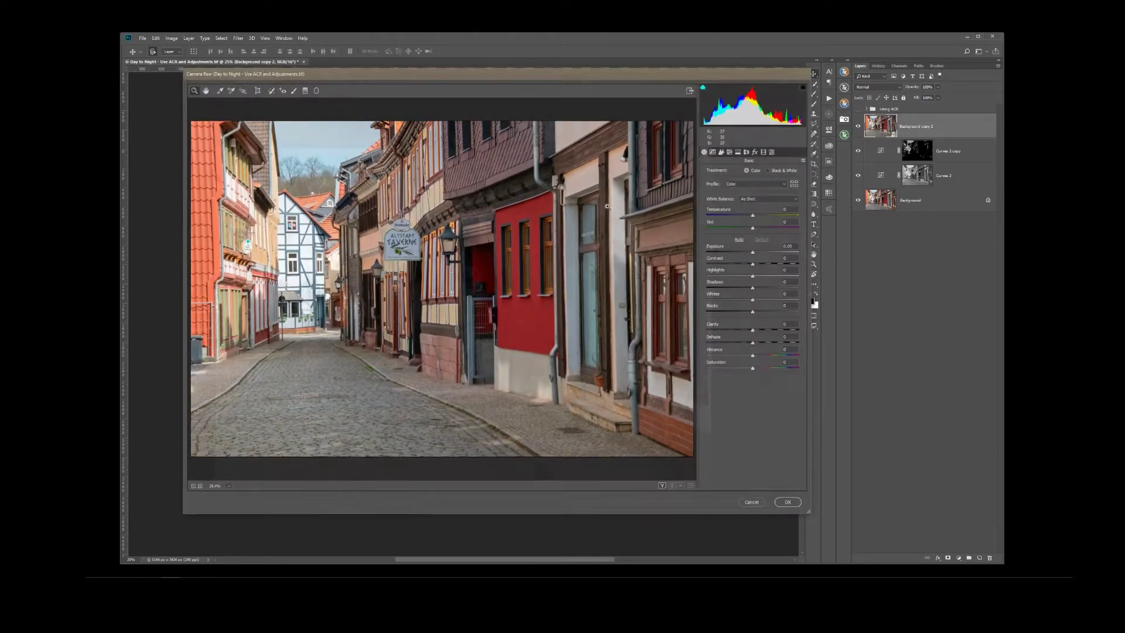
left_click_drag(526, 73, 519, 83)
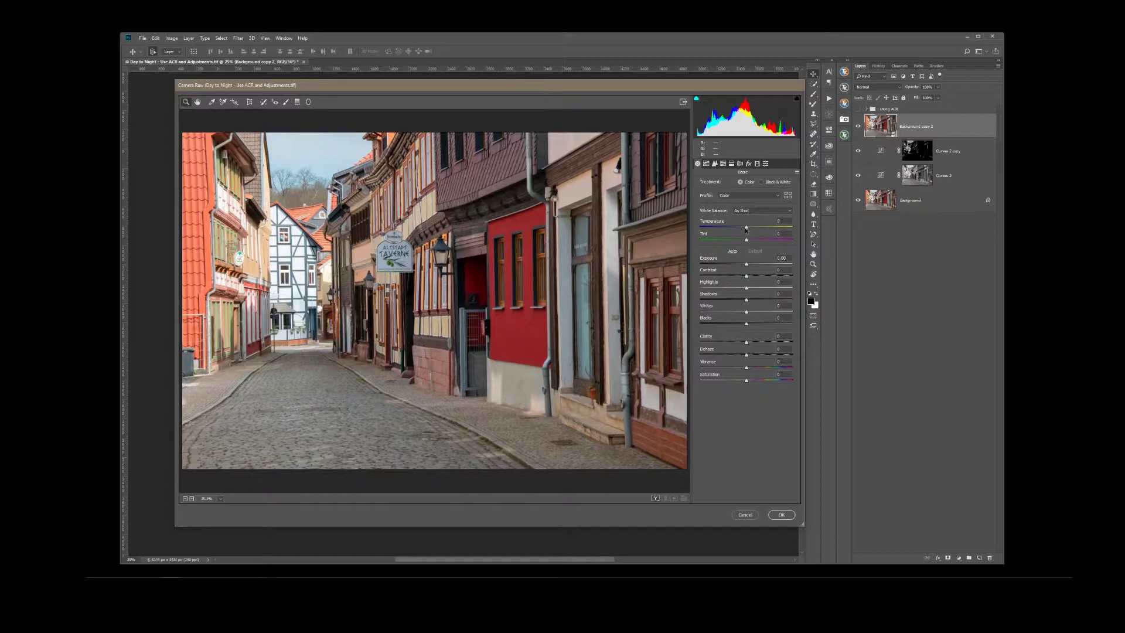
left_click_drag(747, 228, 721, 269)
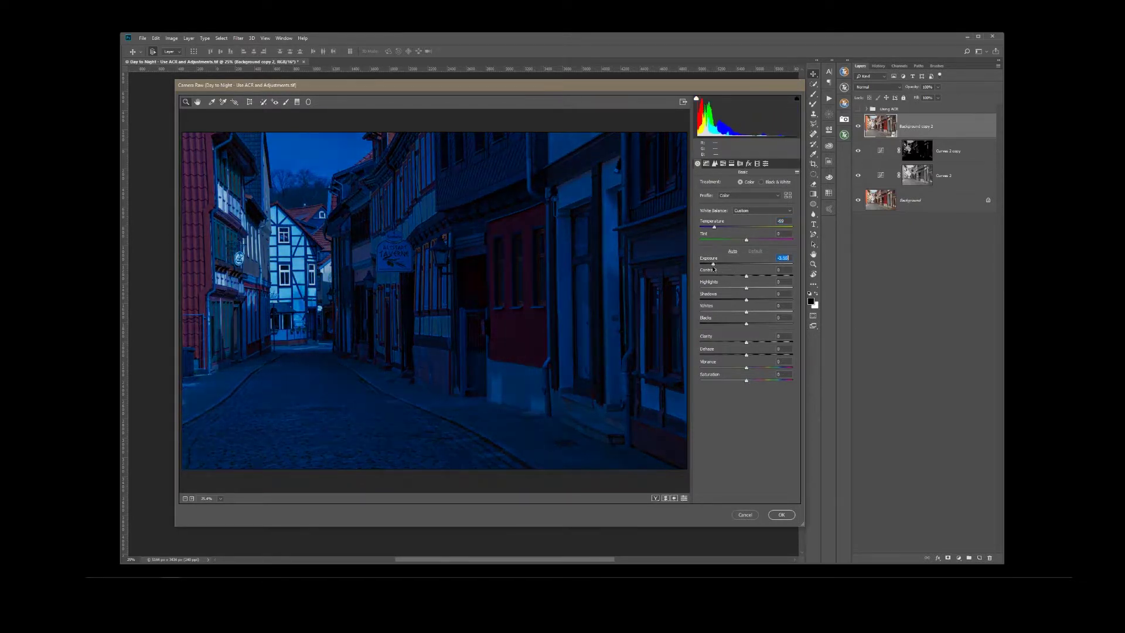
left_click_drag(749, 277, 742, 326)
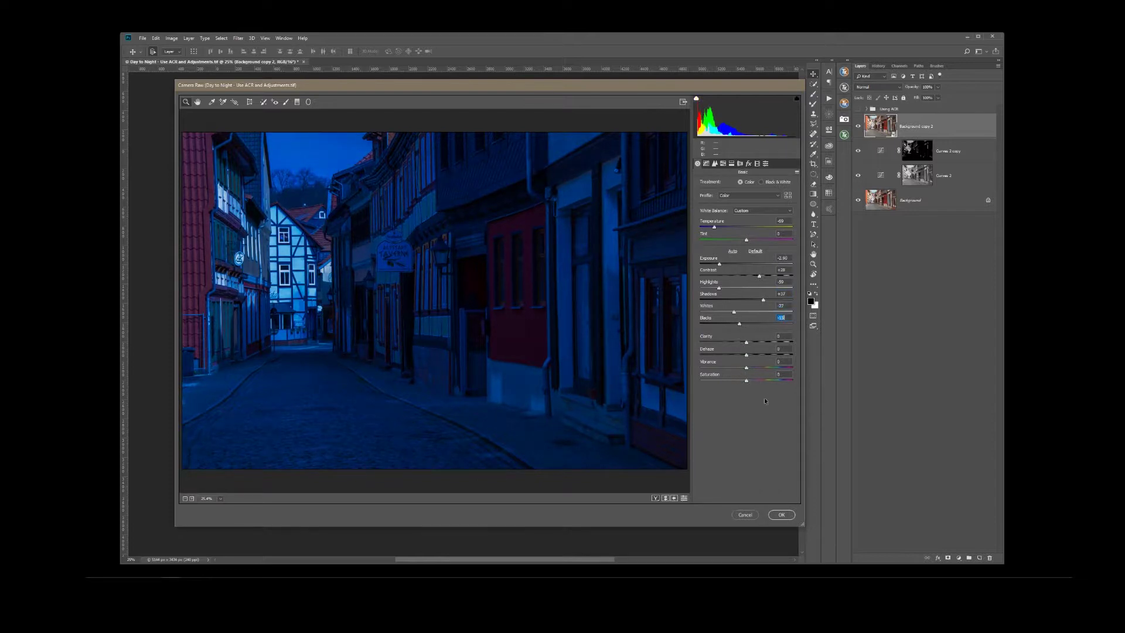
left_click_drag(746, 382, 711, 390)
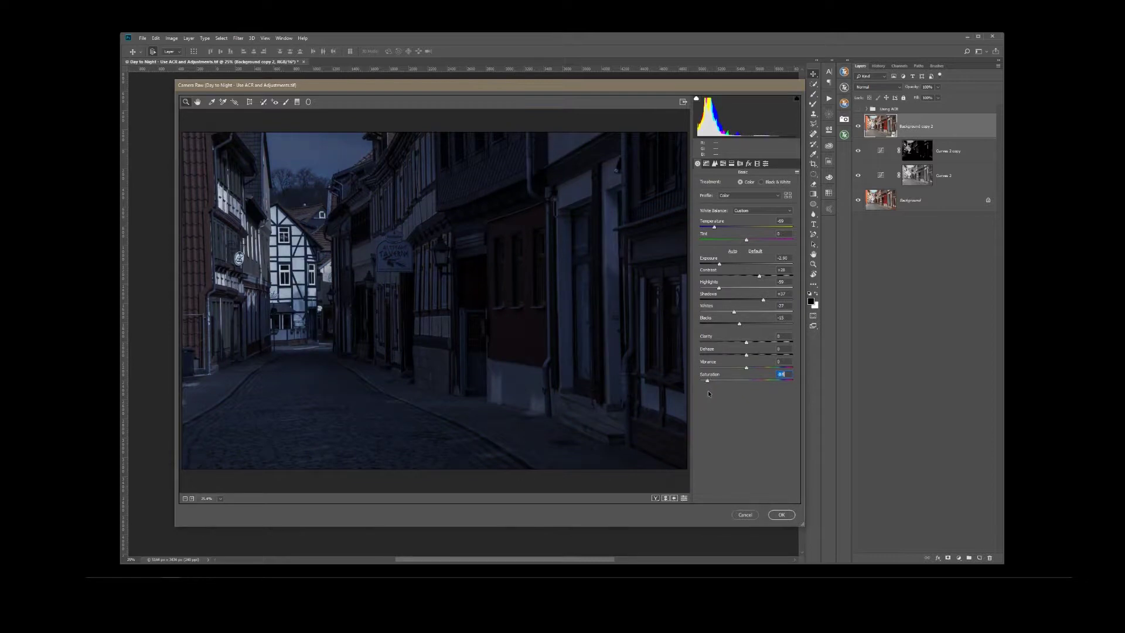
Adjust the luminance of the reds and oranges and the saturation of the reds in the HSL adjustments
left_click(731, 164)
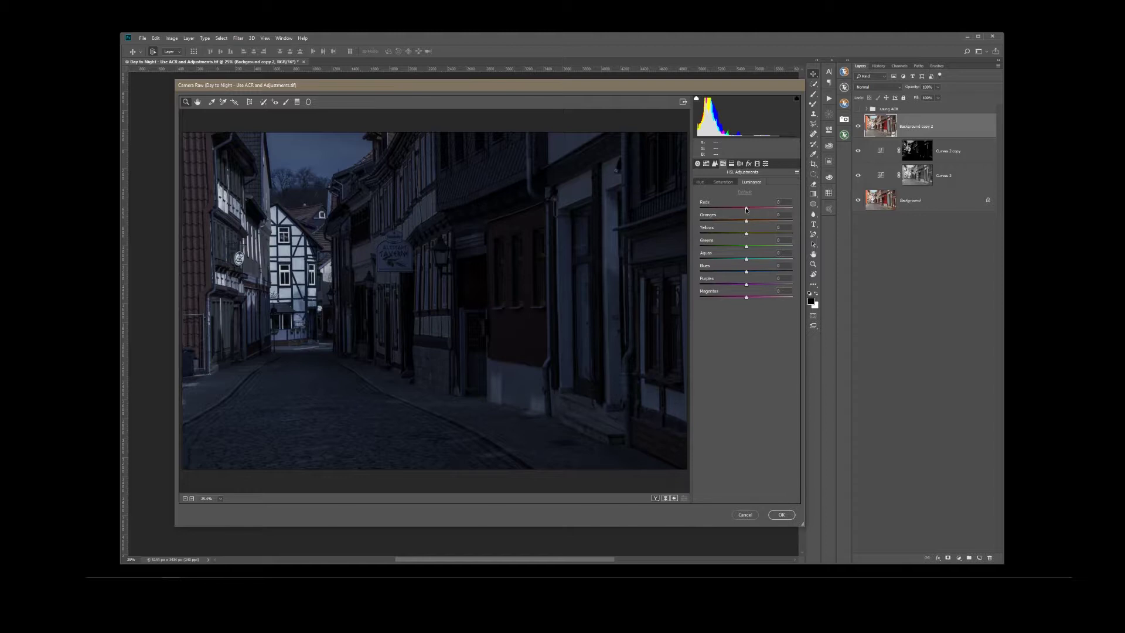
left_click_drag(745, 211, 725, 216)
left_click_drag(739, 222, 713, 214)
left_click(723, 182)
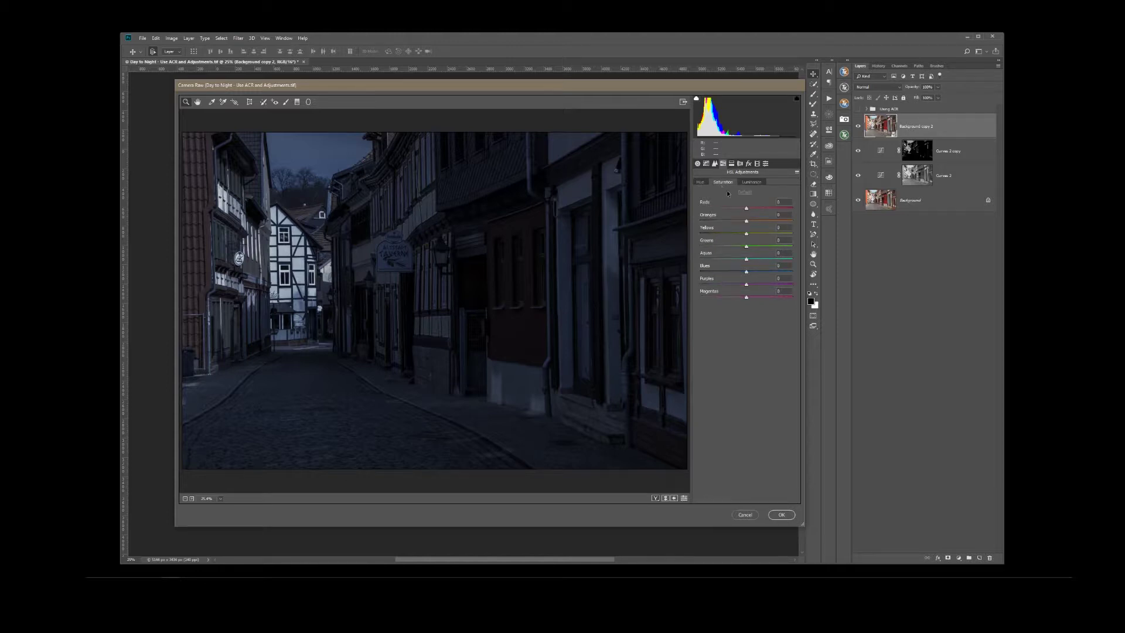
left_click_drag(730, 213, 721, 234)
Shape the parametric tone curve with lowered Highlights, Lights about +18, Darks about -31 and Shadows about +25
left_click(706, 163)
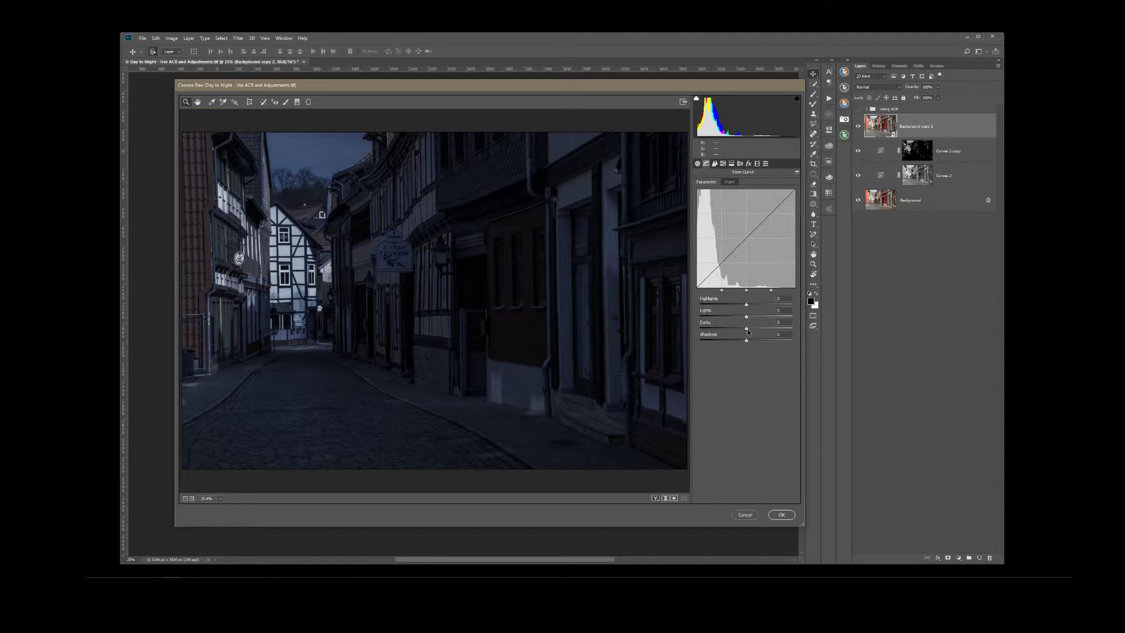
left_click_drag(746, 330, 725, 316)
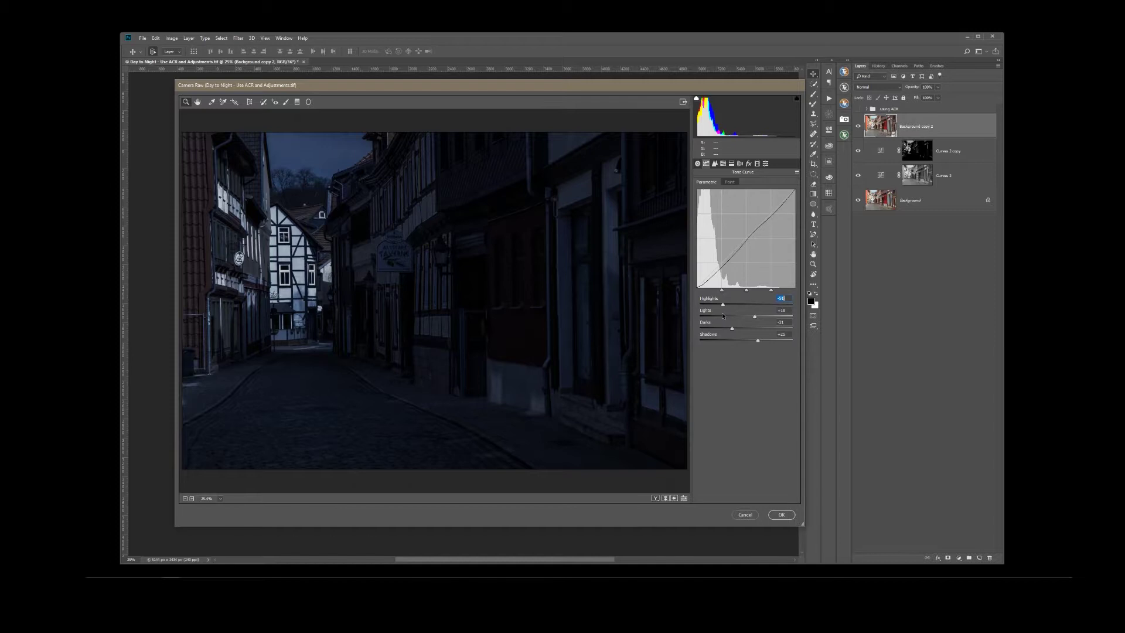
left_click_drag(722, 316, 727, 315)
Fine-tune the basic Exposure slightly and apply the Camera Raw filter to the smart object
left_click(698, 163)
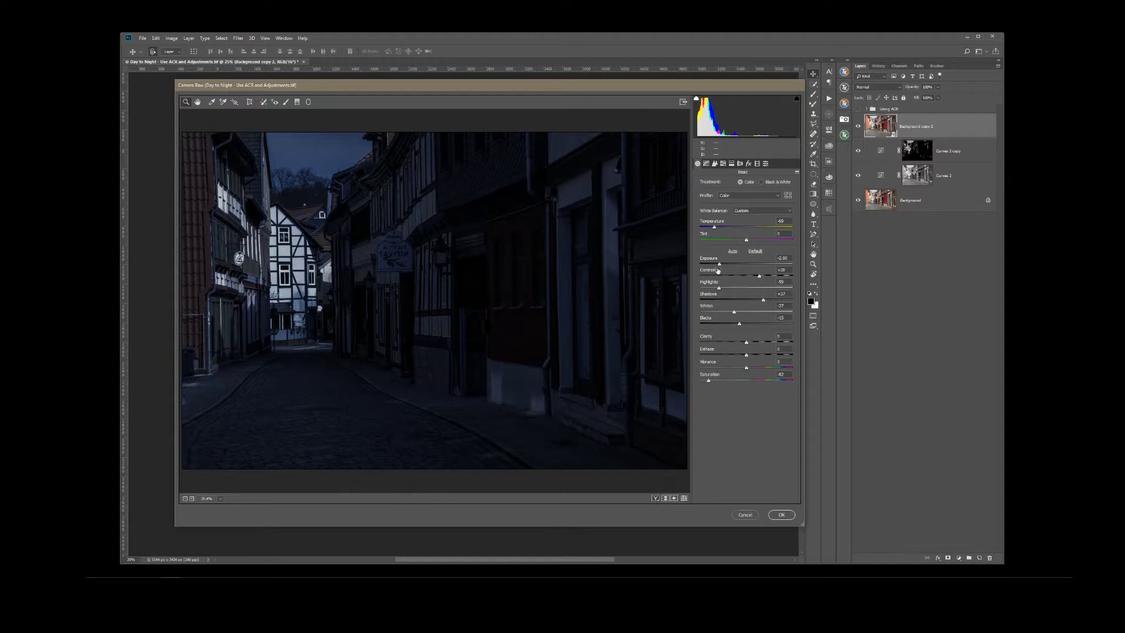
left_click_drag(719, 265, 721, 266)
left_click(782, 515)
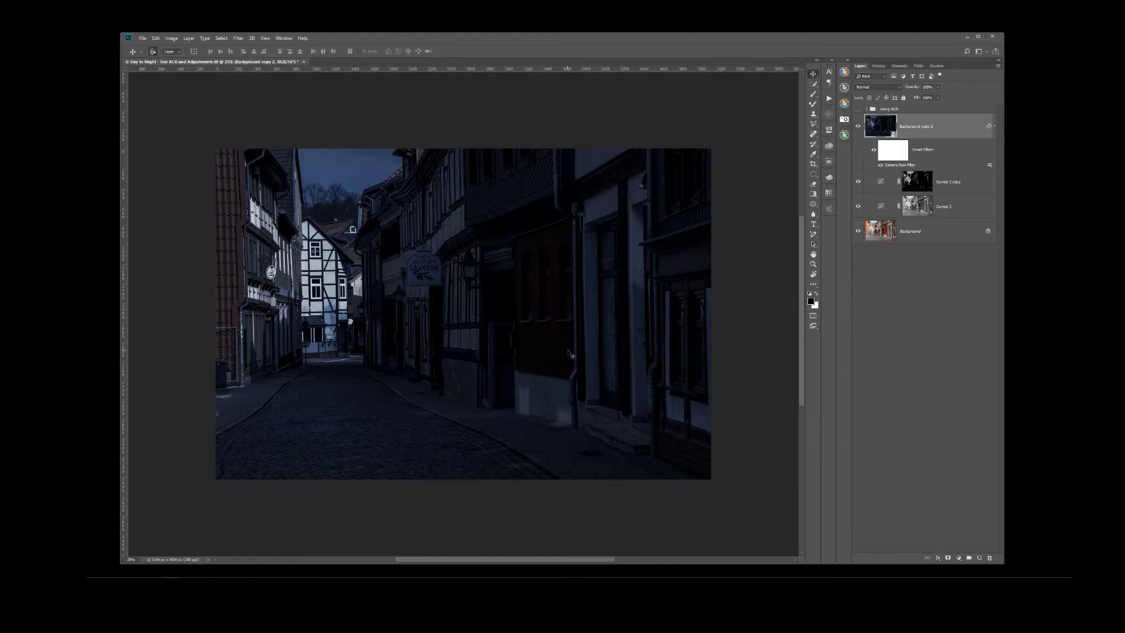
Add a Curves adjustment layer above the smart object, lowering the white point's output to about 170 and pulling the midtones down
mouse_move(803, 364)
left_mouse_down()
mouse_move(801, 349)
mouse_move(809, 371)
left_mouse_up()
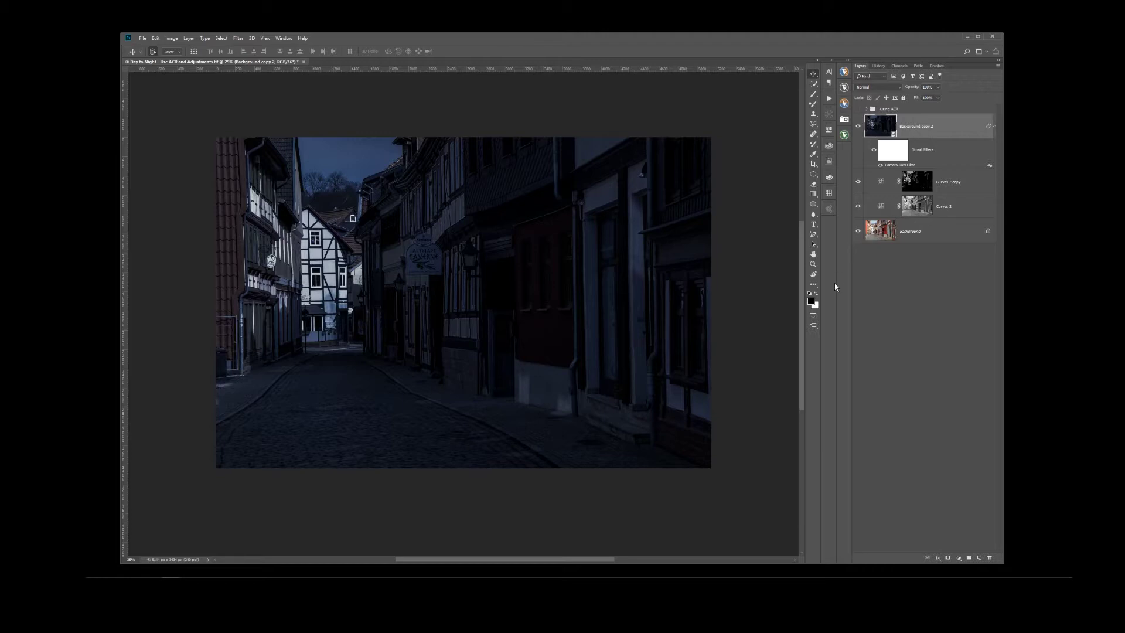
mouse_move(802, 293)
left_mouse_down()
mouse_move(796, 242)
mouse_move(802, 274)
left_mouse_up()
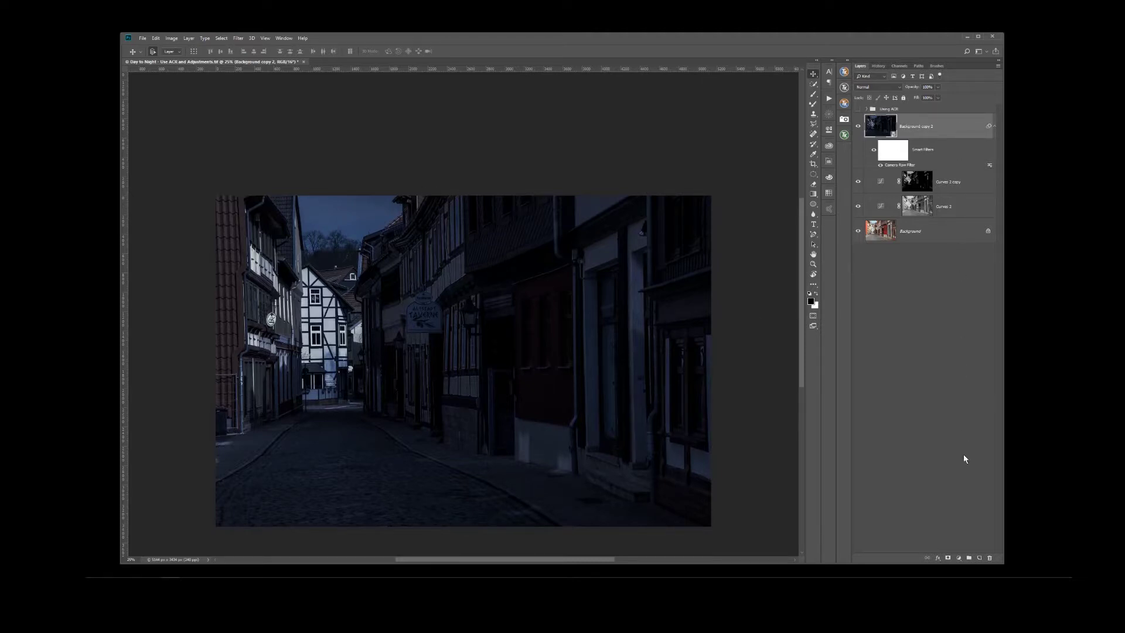
left_click(958, 558)
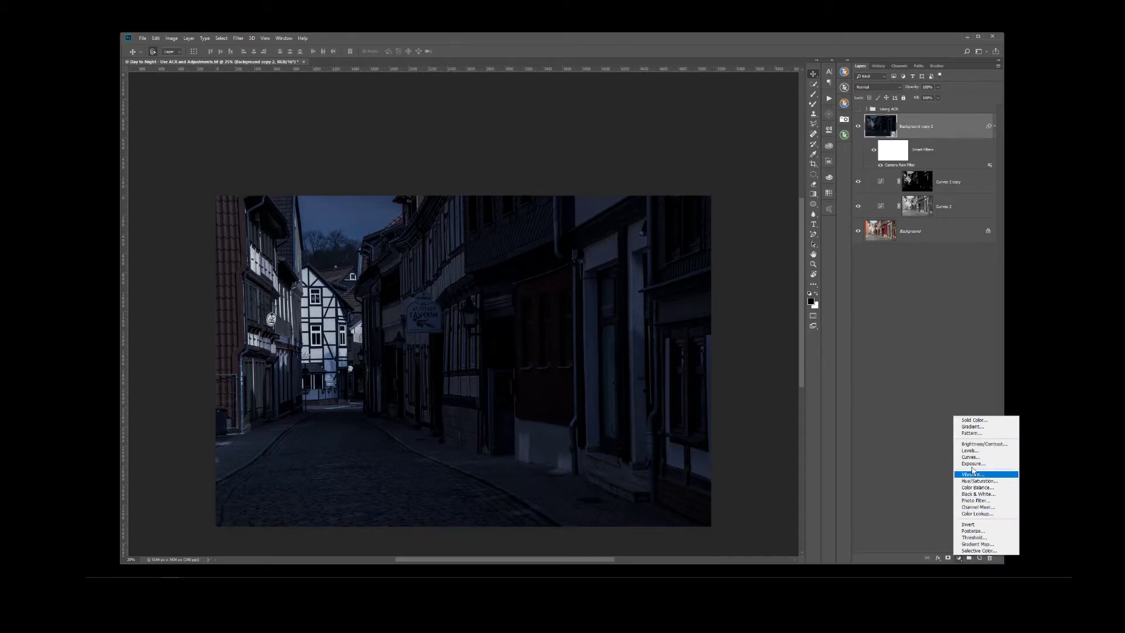
left_click(974, 458)
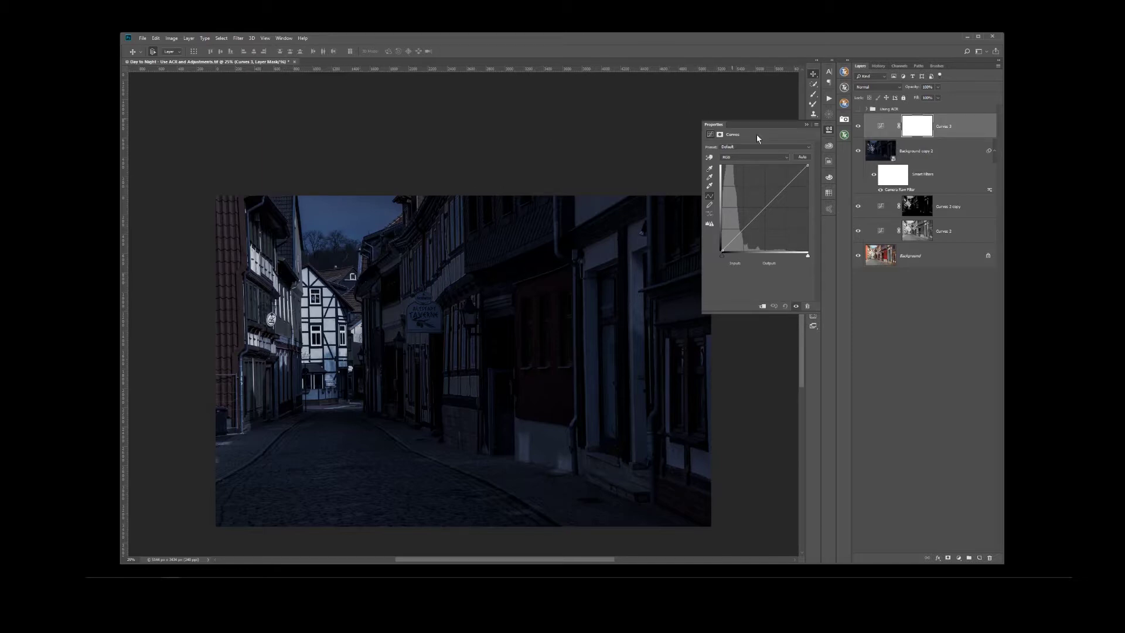
left_click_drag(809, 166, 808, 194)
left_click(772, 227)
left_click(776, 227)
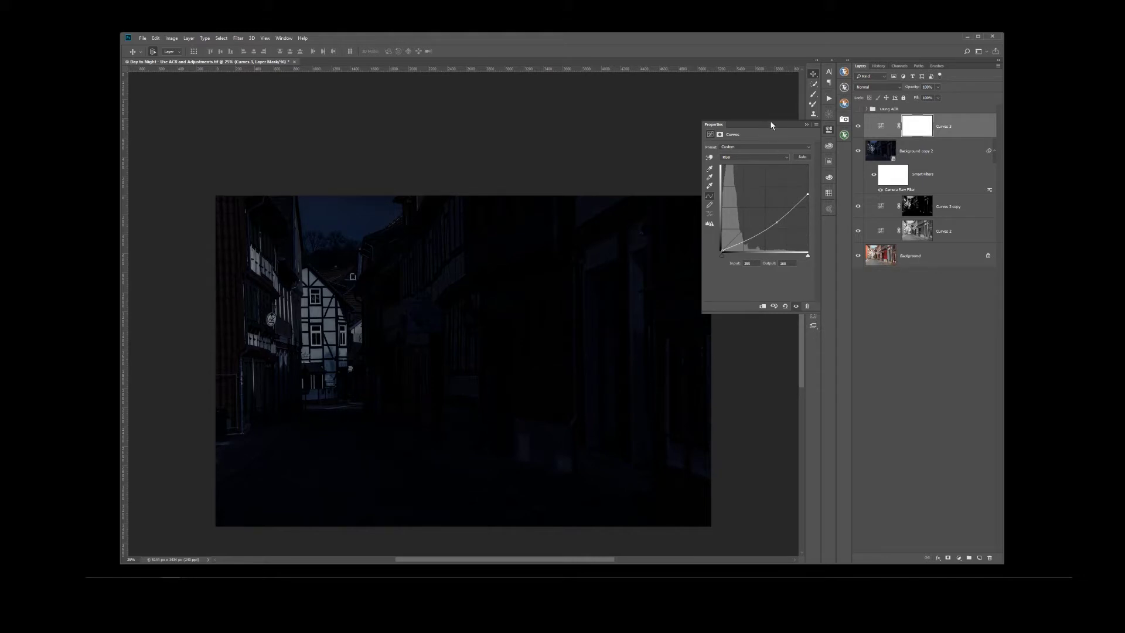
left_click(807, 125)
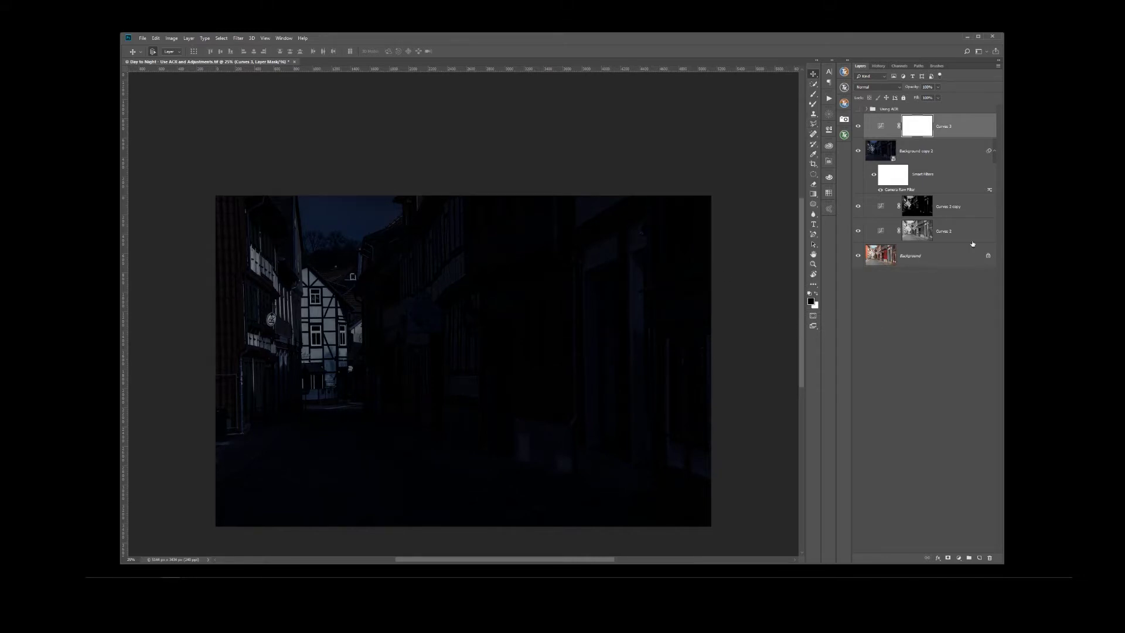
Copy the Curves 2 copy mask onto Curves 3, replacing its white mask, and compare the image with Curves 3 hidden and shown
left_click(925, 217)
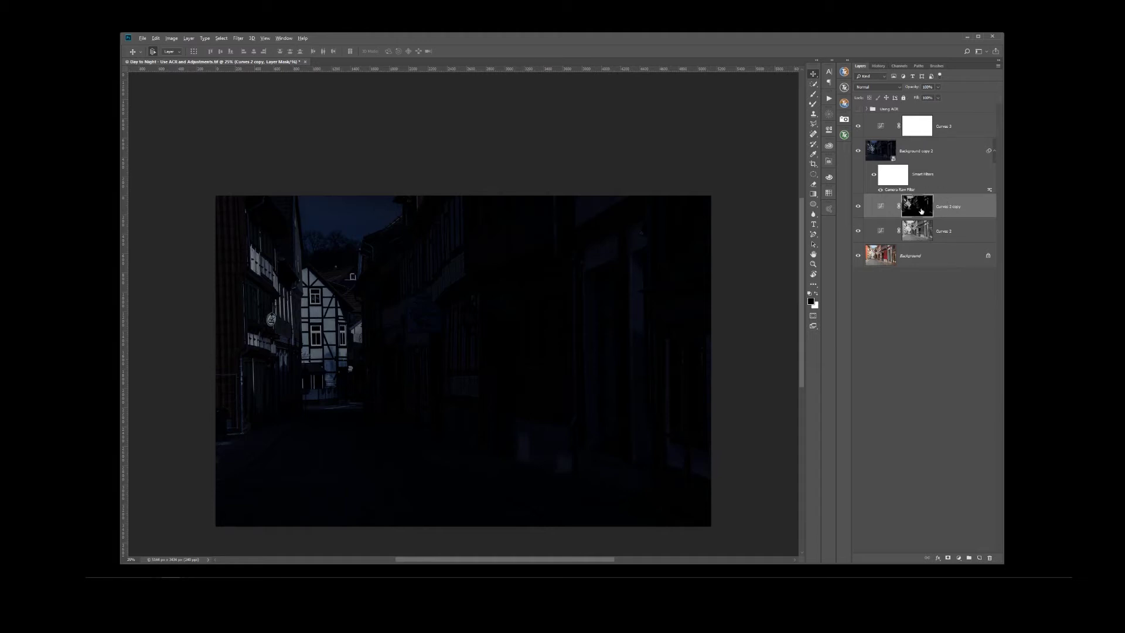
left_click_drag(922, 211, 918, 129)
left_click_drag(918, 128, 917, 127)
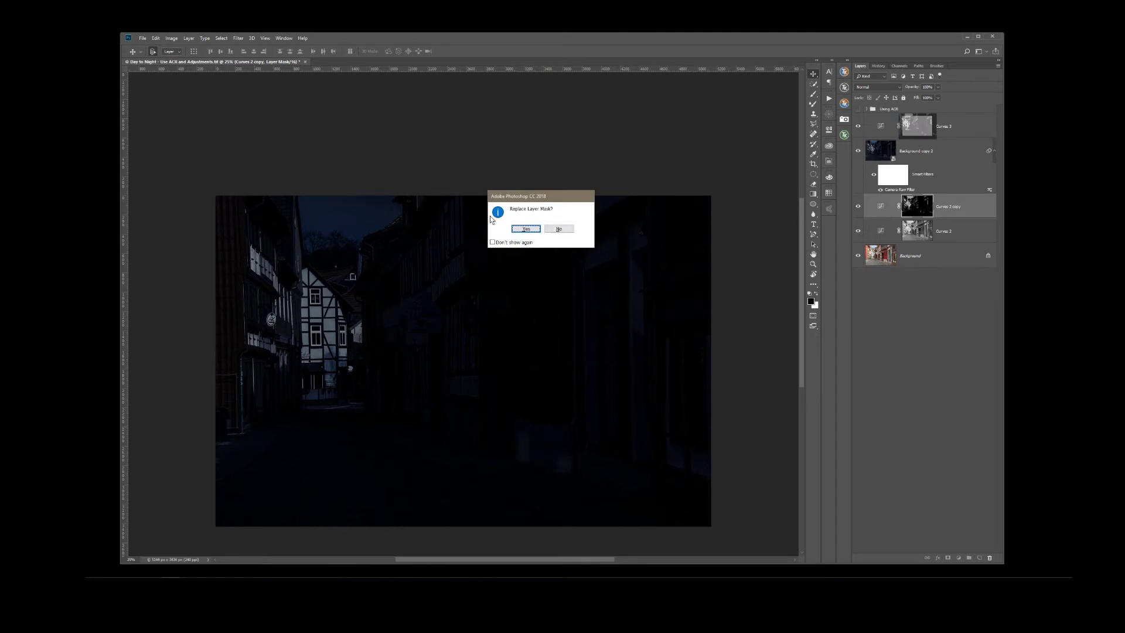
left_click(530, 231)
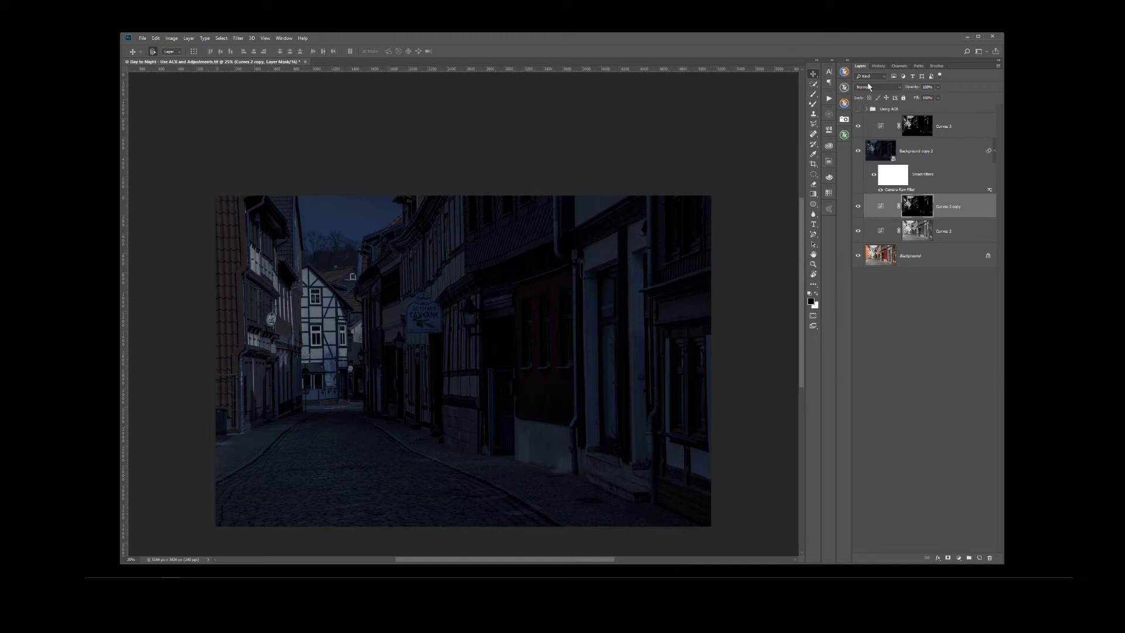
left_click(860, 128)
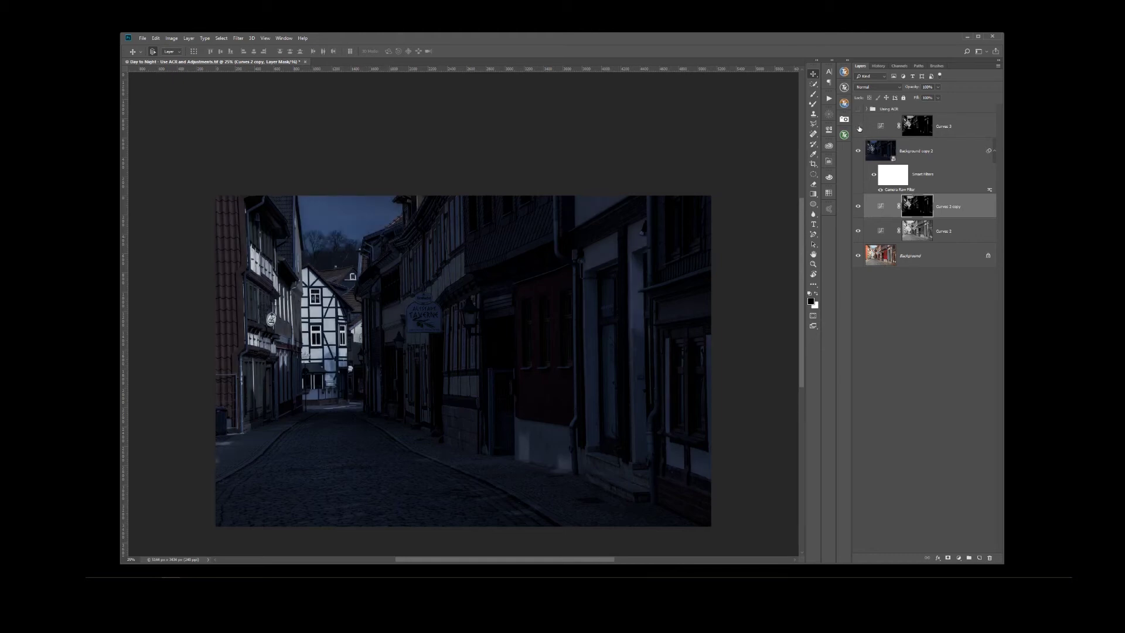
left_click(860, 128)
left_click(860, 127)
left_click(861, 128)
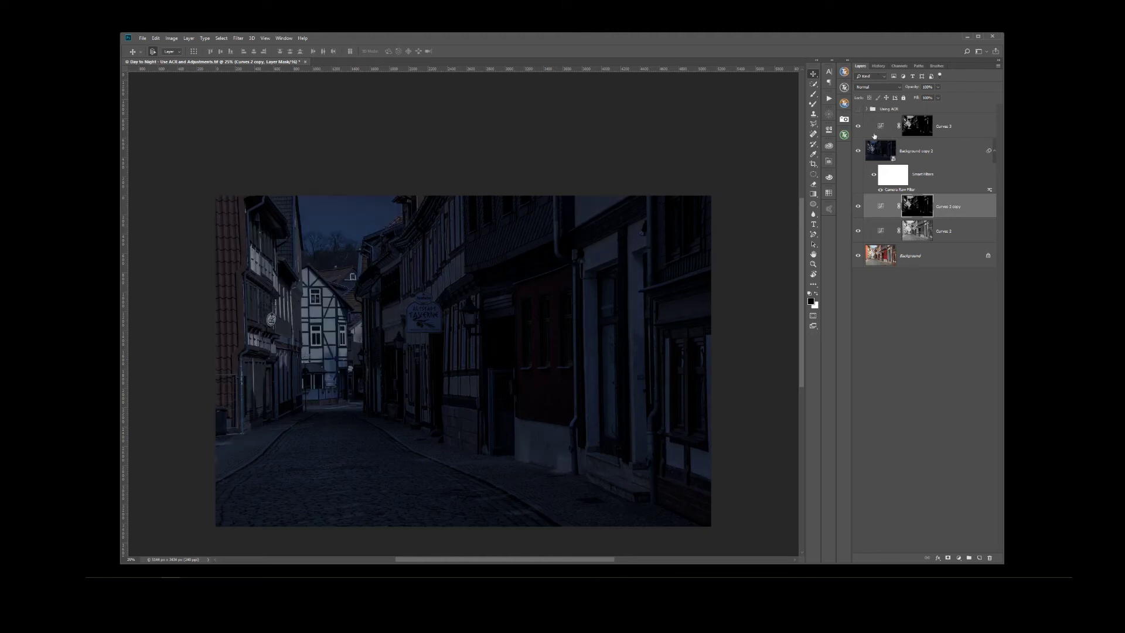
Refine the Curves 3 adjustment by nudging its midtone point and bringing the white point's output to about 170
double_click(881, 125)
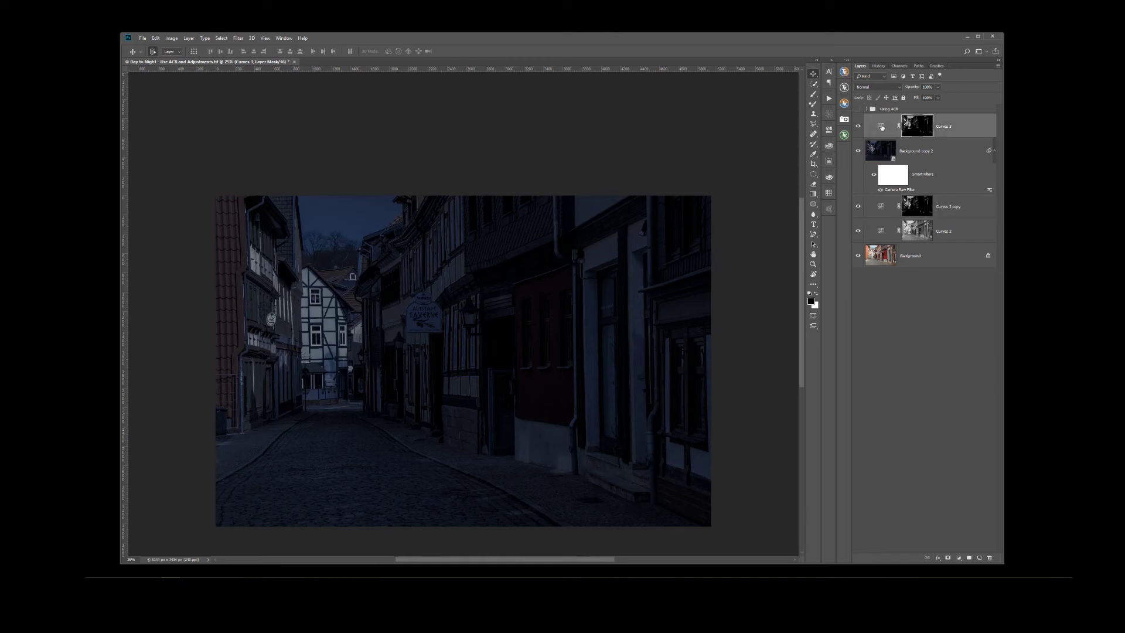
mouse_move(777, 223)
left_mouse_down()
mouse_move(808, 192)
mouse_move(778, 223)
left_mouse_up()
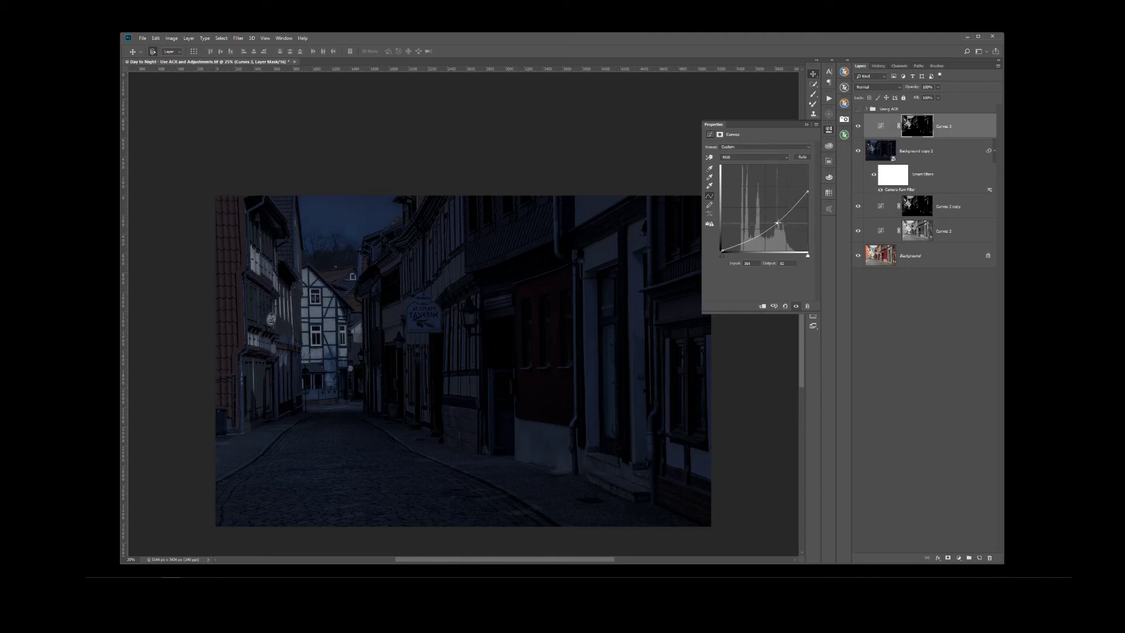
left_click_drag(808, 192, 808, 194)
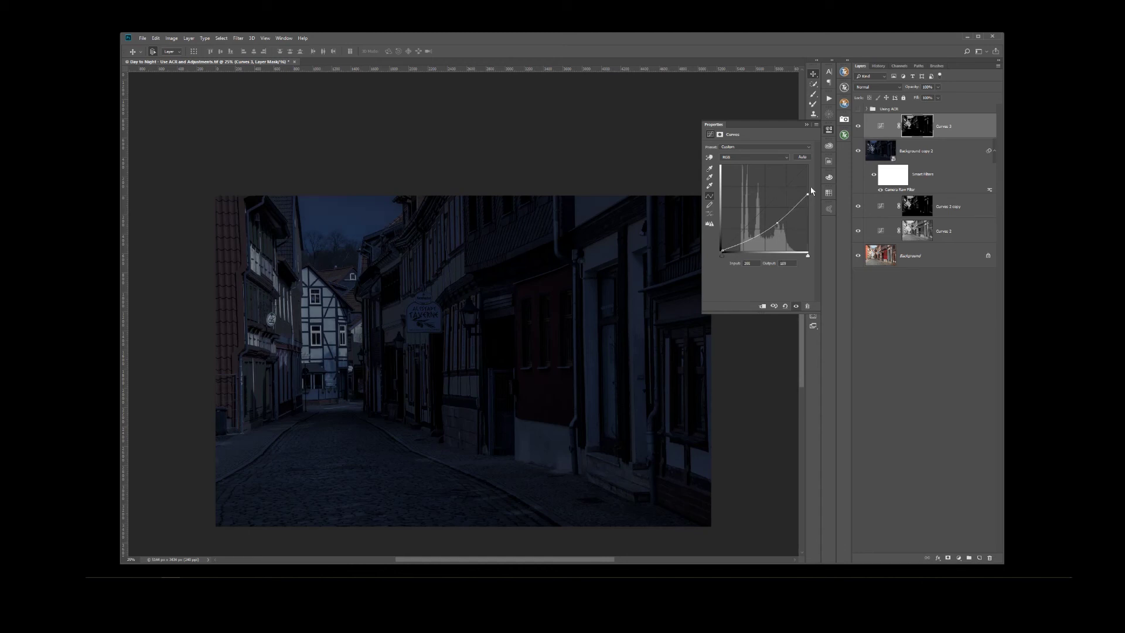
left_click(806, 124)
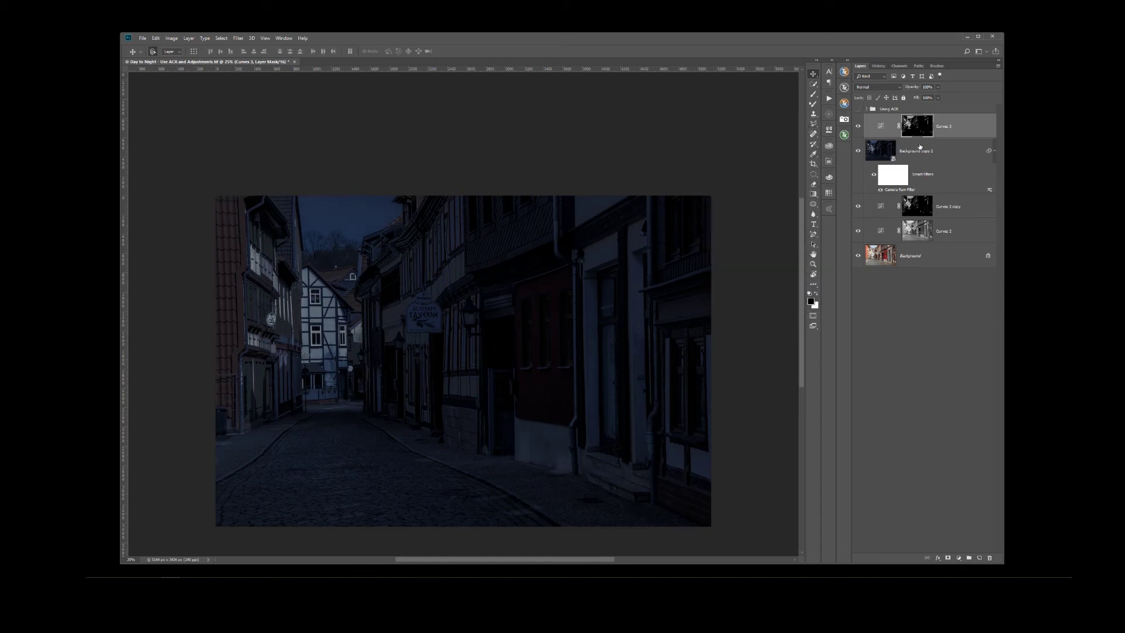